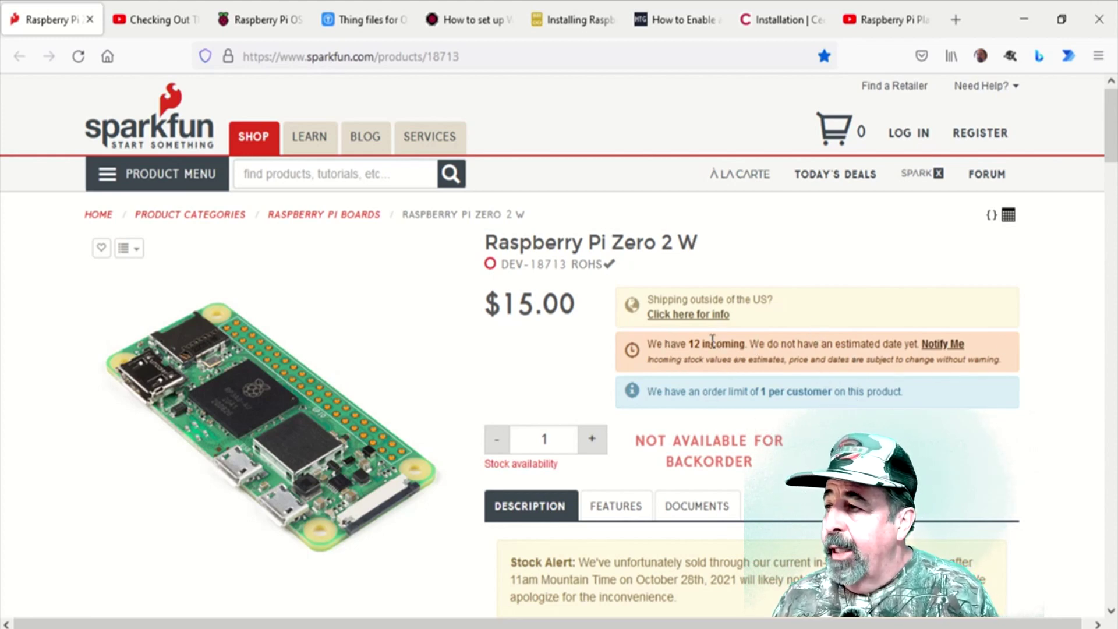
- On the SparkFun Pi Zero 2 W page, highlight the multi-threaded performance claim and the 512MB LPDDR2 SDRAM details
{"action": "scroll", "coordinate": [712, 339], "scroll_direction": "down", "scroll_amount": 5}
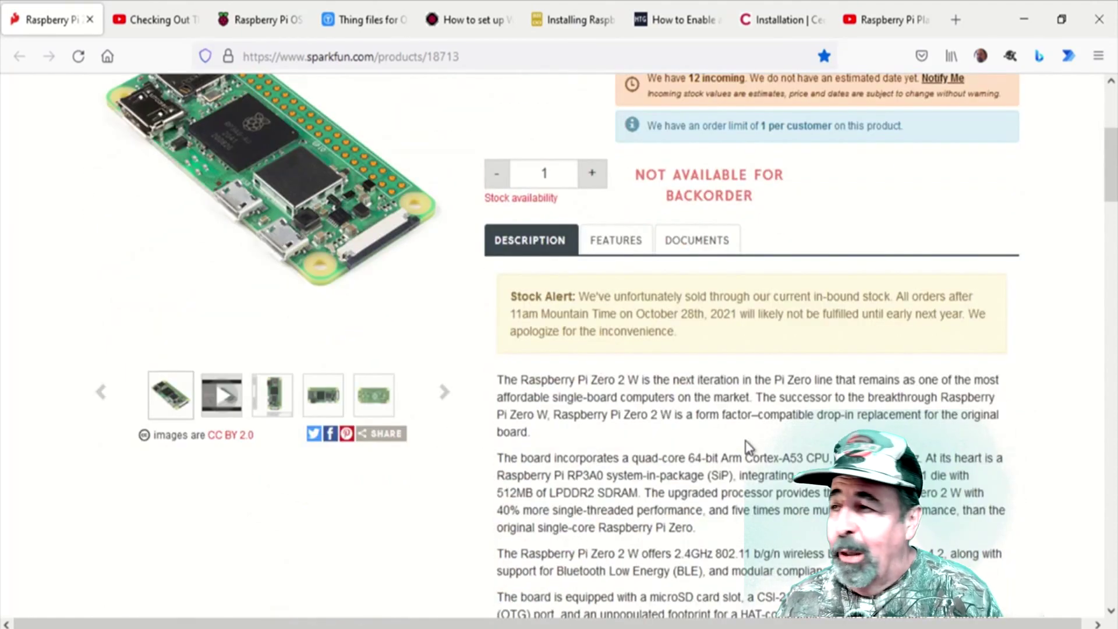
{"action": "scroll", "coordinate": [746, 442], "scroll_direction": "down", "scroll_amount": 3}
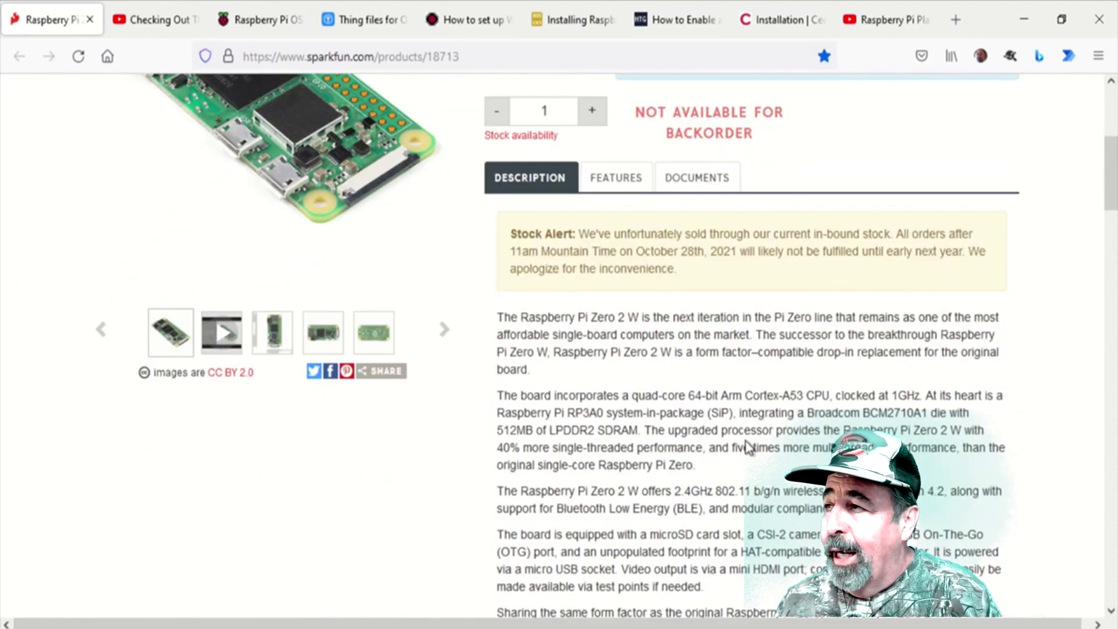
{"action": "scroll", "coordinate": [746, 442], "scroll_direction": "down", "scroll_amount": 2}
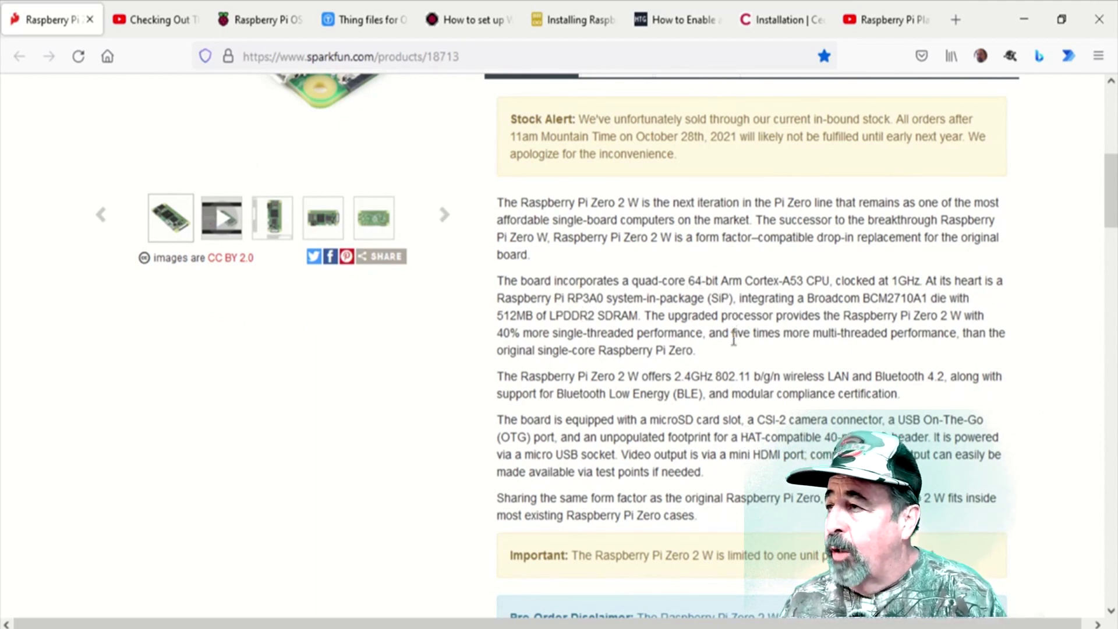
{"action": "left_click_drag", "start_coordinate": [731, 333], "coordinate": [779, 356]}
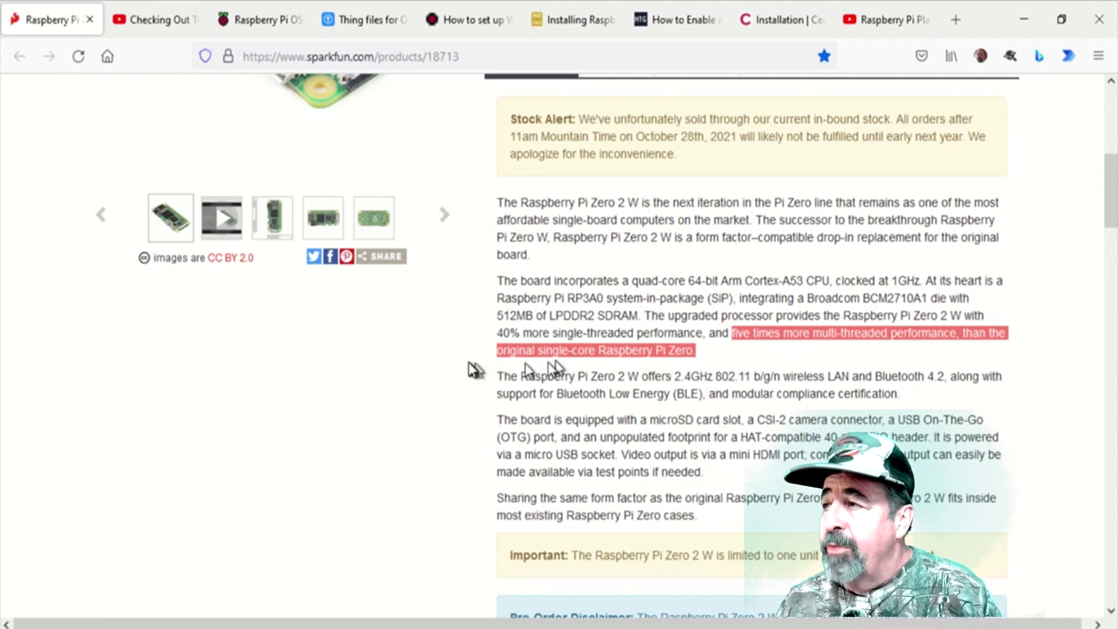
{"action": "left_click_drag", "start_coordinate": [503, 324], "coordinate": [604, 336]}
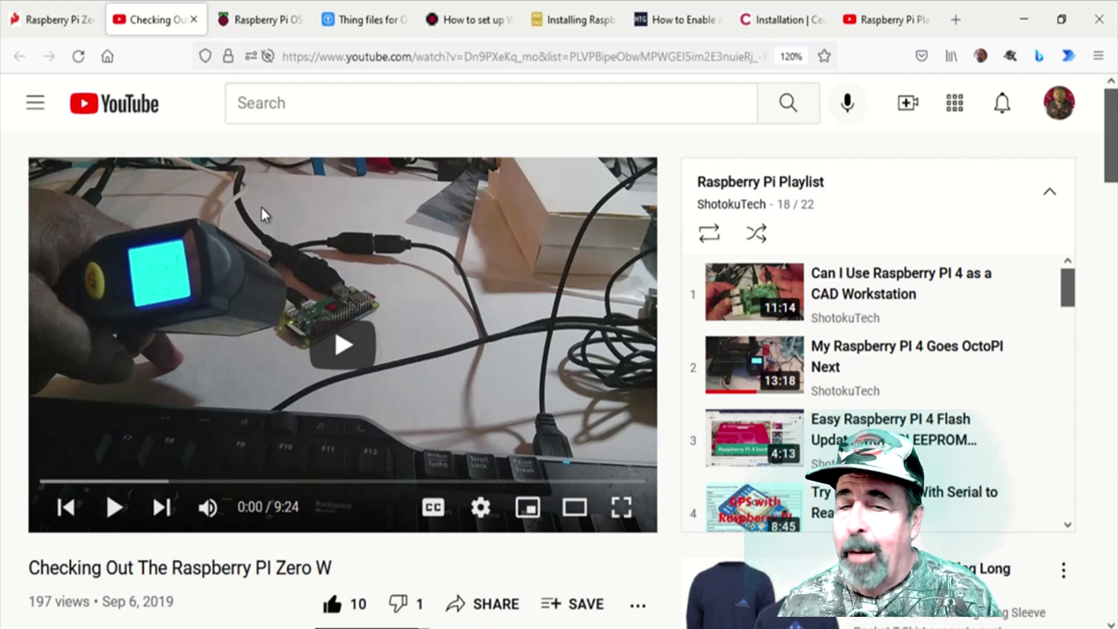
- View the raspberrypi.com software page on installing Raspberry Pi OS, then switch to Raspberry Pi Imager
{"action": "left_click", "coordinate": [269, 28]}
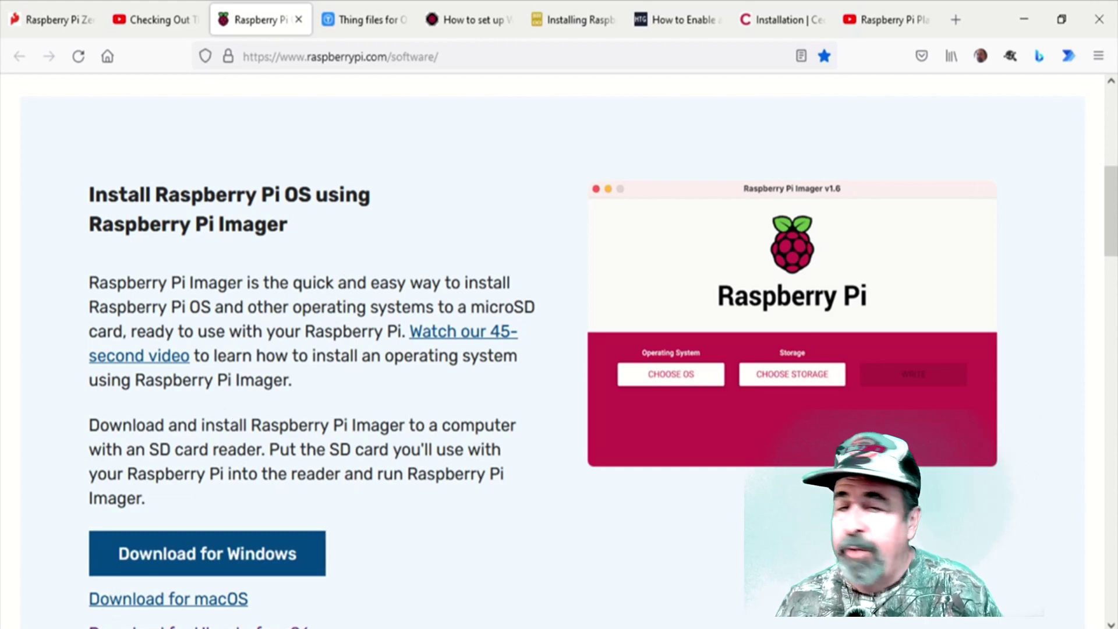
{"action": "key", "text": "alt+Tab"}
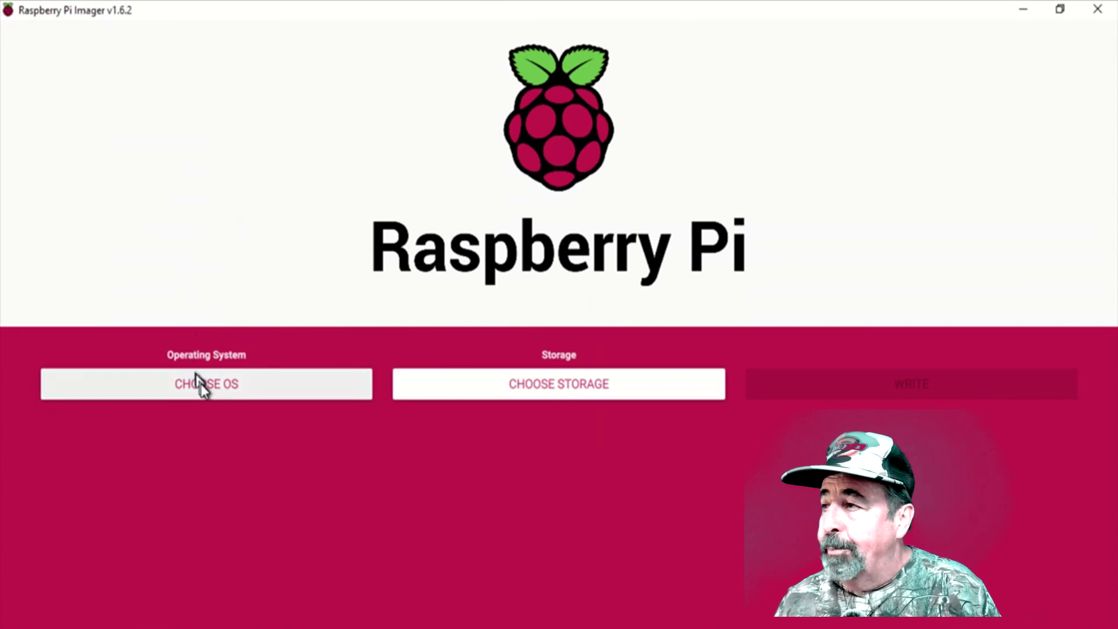
- Choose Raspberry Pi OS Lite (32-bit) under Raspberry Pi OS (other), then minimize the Imager window
{"action": "left_click", "coordinate": [201, 384]}
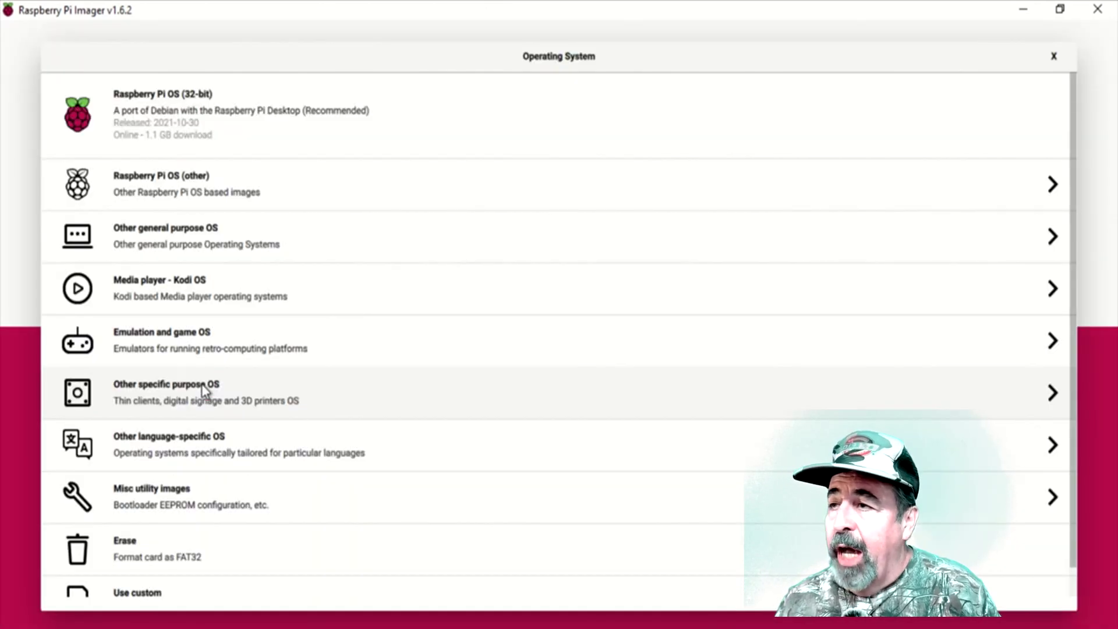
{"action": "left_click", "coordinate": [373, 202]}
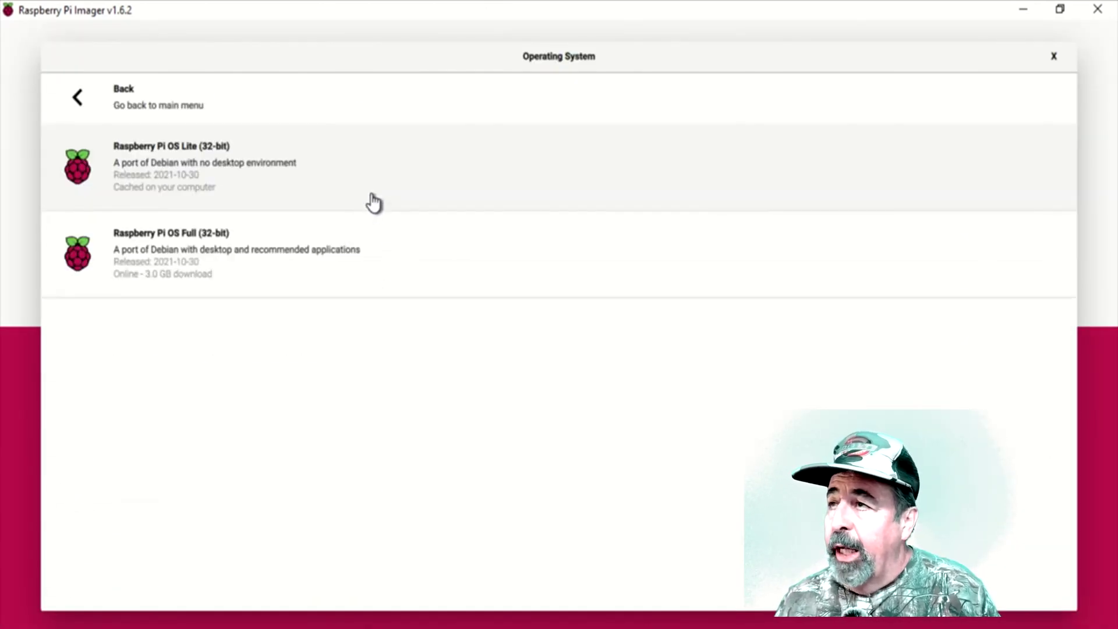
{"action": "left_click", "coordinate": [177, 182]}
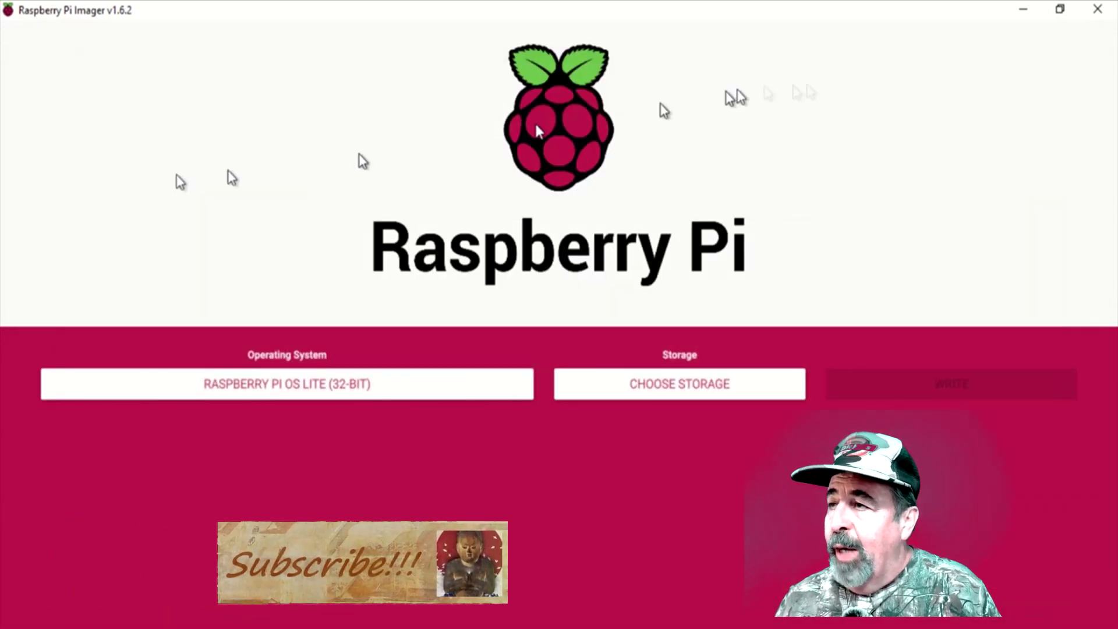
{"action": "left_click", "coordinate": [1023, 9]}
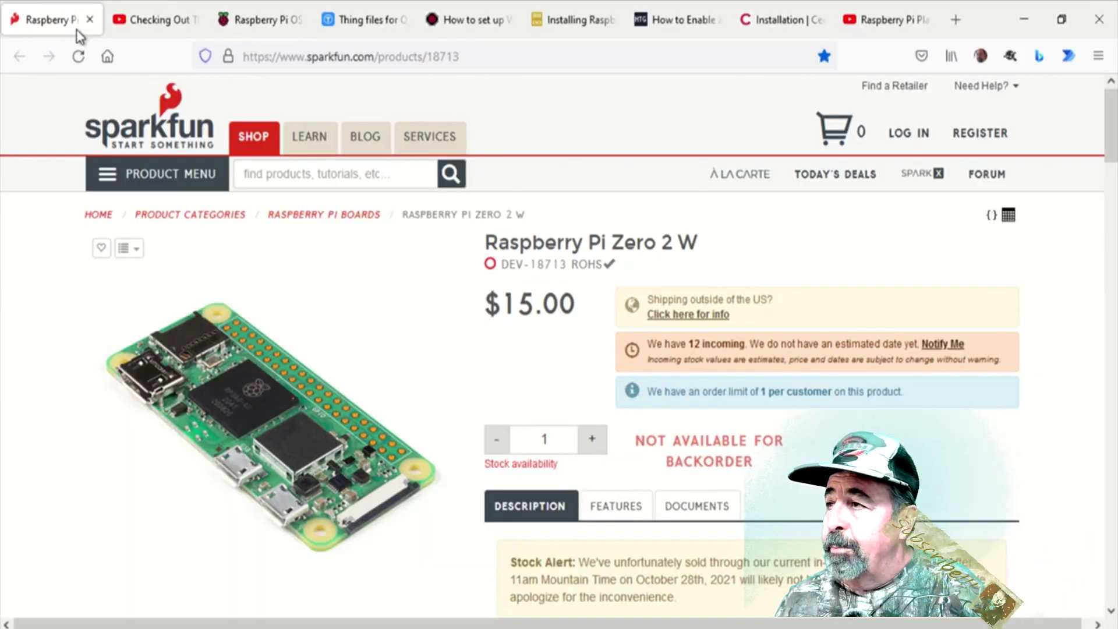
- View the Thingiverse Raspberry Pi Zero case page in Firefox
{"action": "left_click", "coordinate": [376, 30]}
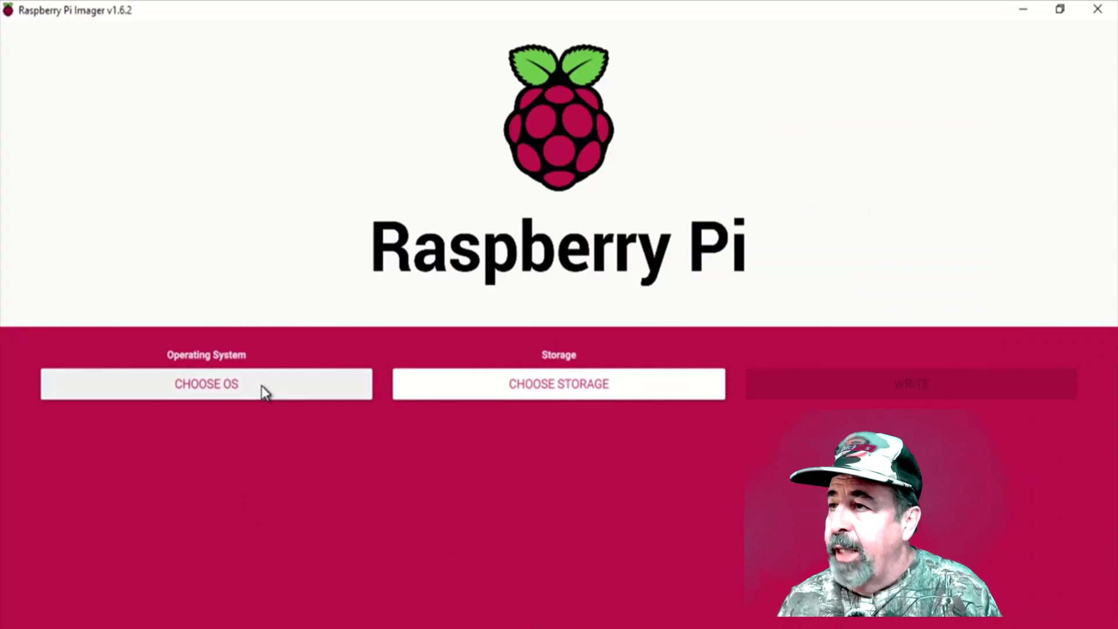
- Erase the 15.9 GB Generic MassStorageClass USB card to FAT32, confirming the wipe and dismissing the popups
{"action": "left_click", "coordinate": [262, 389]}
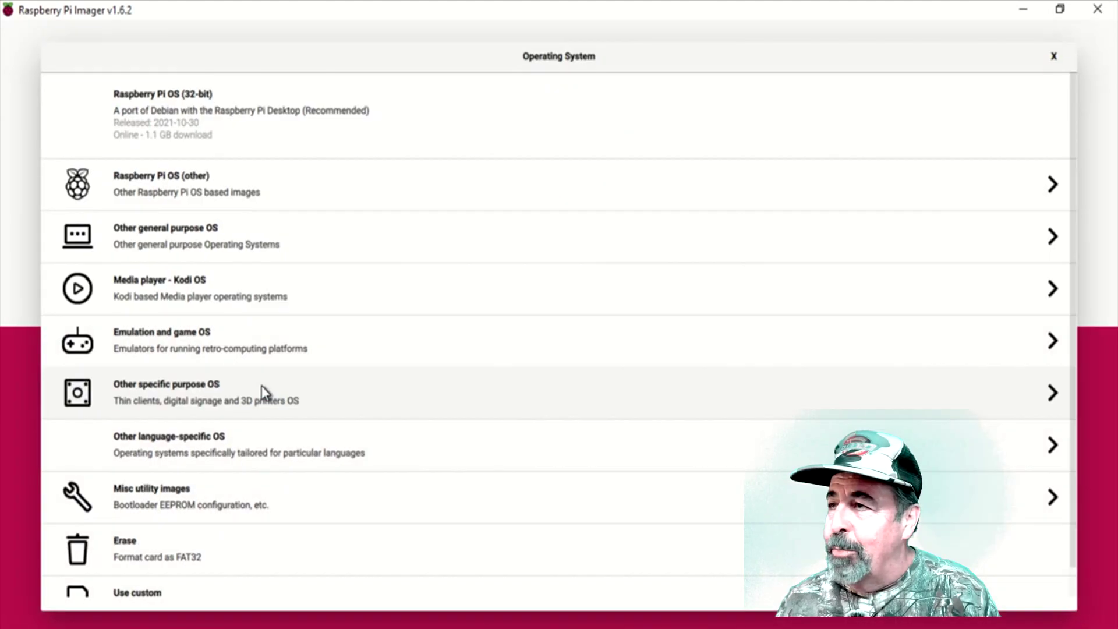
{"action": "scroll", "coordinate": [232, 496], "scroll_direction": "down", "scroll_amount": 1}
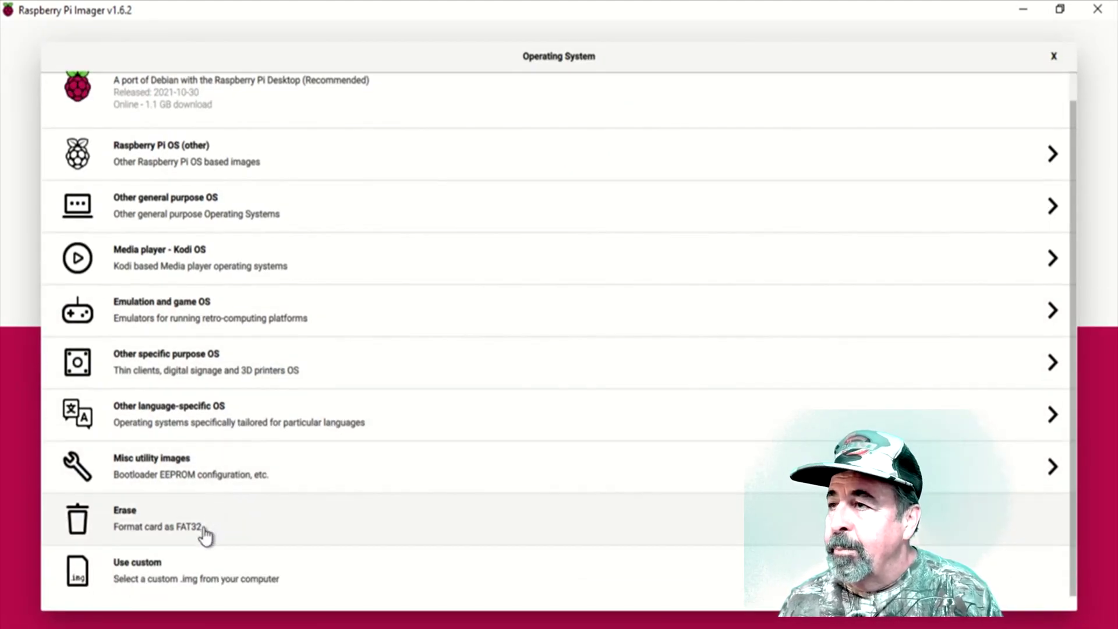
{"action": "left_click", "coordinate": [207, 534]}
{"action": "left_click", "coordinate": [504, 386]}
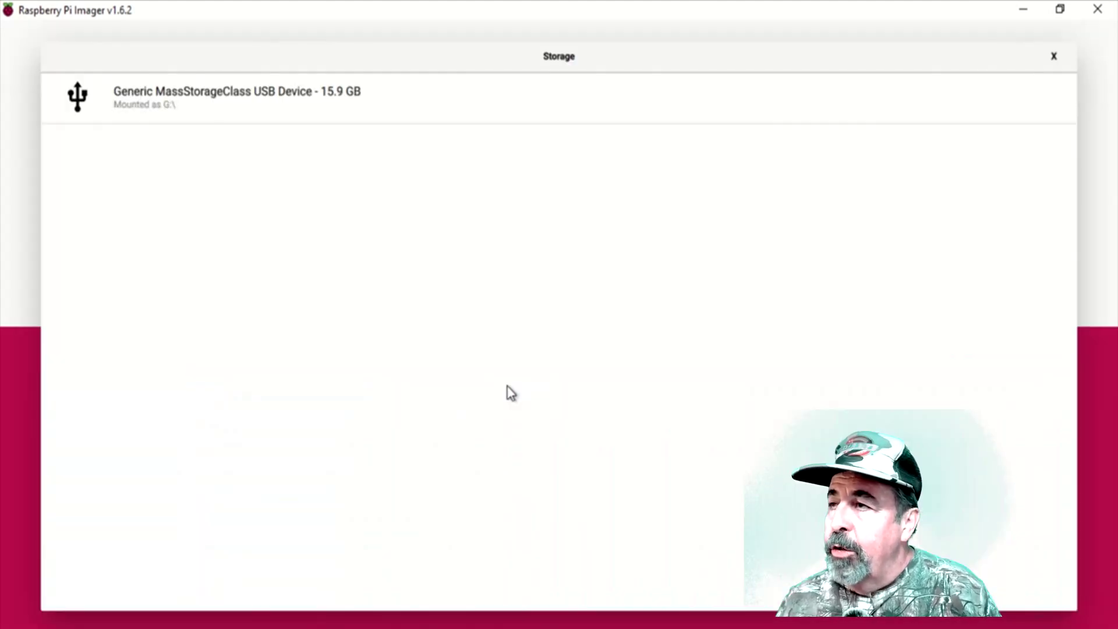
{"action": "left_click", "coordinate": [389, 100]}
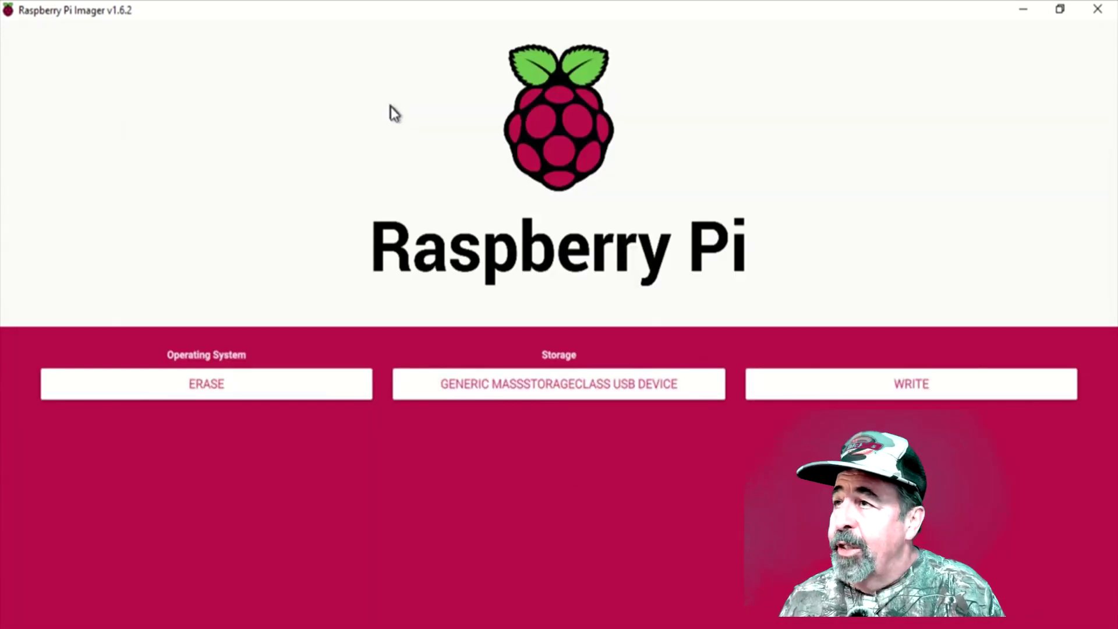
{"action": "left_click", "coordinate": [870, 394]}
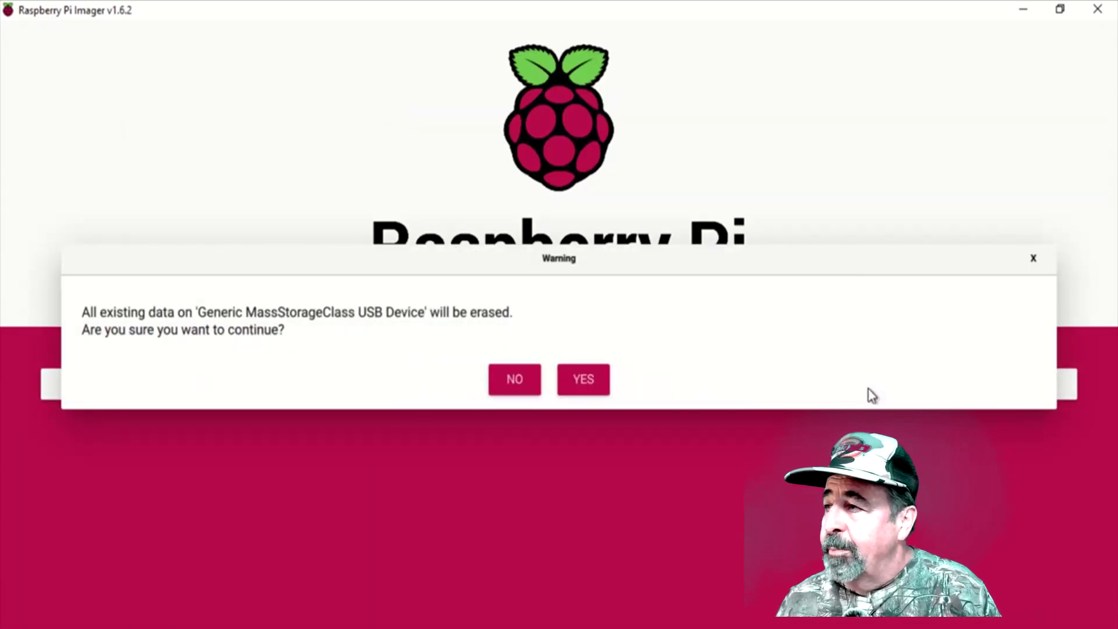
{"action": "left_click", "coordinate": [584, 385]}
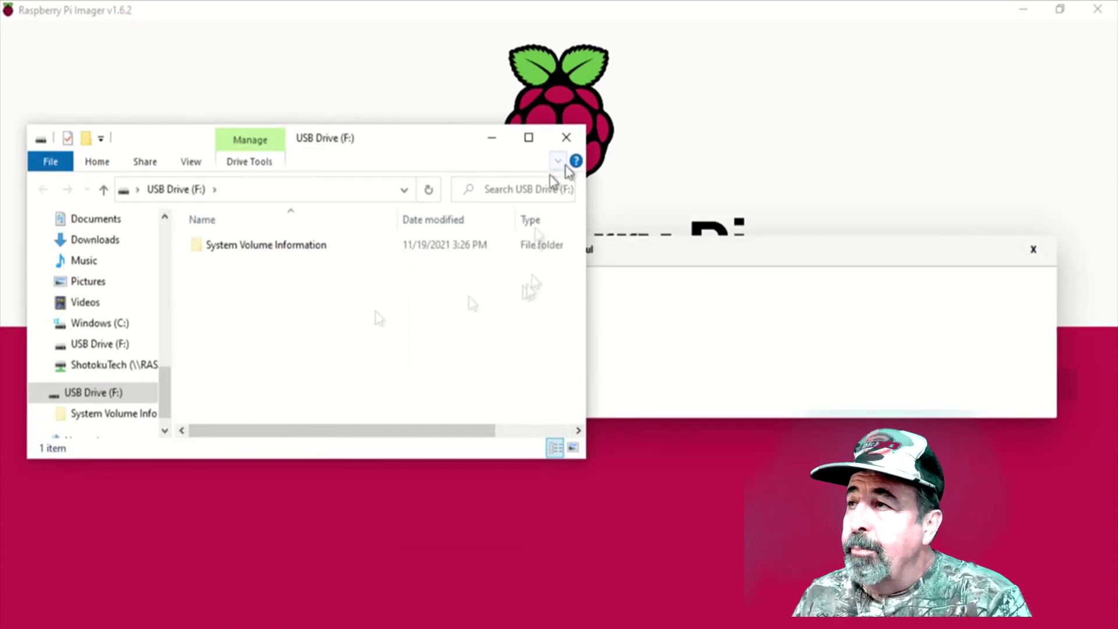
{"action": "left_click", "coordinate": [565, 138]}
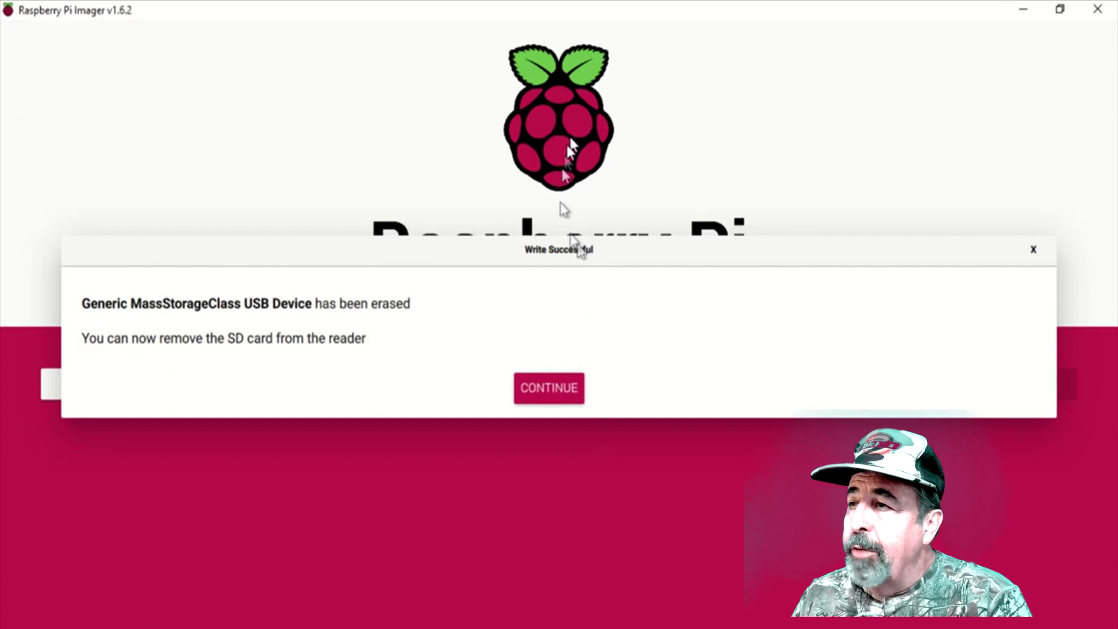
{"action": "left_click", "coordinate": [524, 403]}
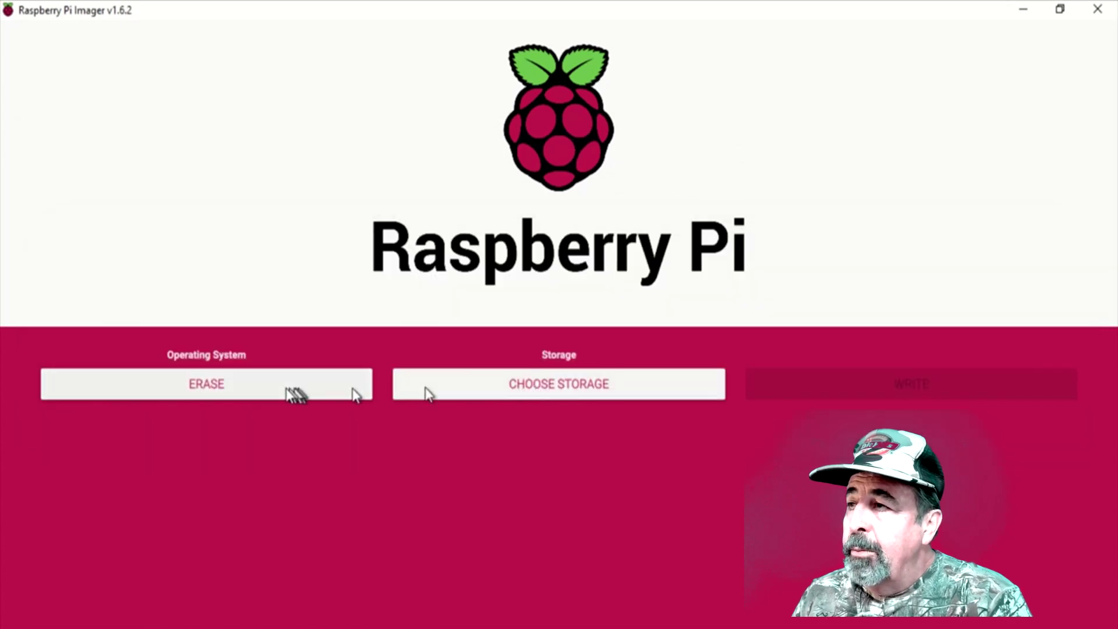
- Write Raspberry Pi OS Lite (32-bit) to the USB card, confirming the overwrite and declining Windows' format prompt
{"action": "left_click", "coordinate": [215, 388]}
{"action": "scroll", "coordinate": [215, 396], "scroll_direction": "up", "scroll_amount": 1}
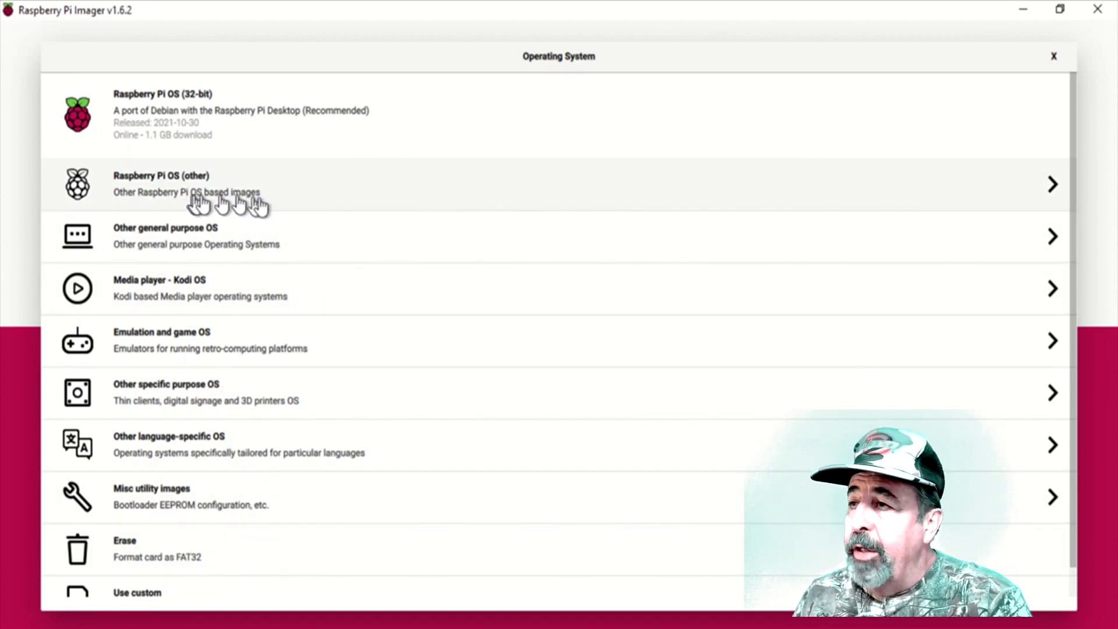
{"action": "left_click", "coordinate": [313, 197]}
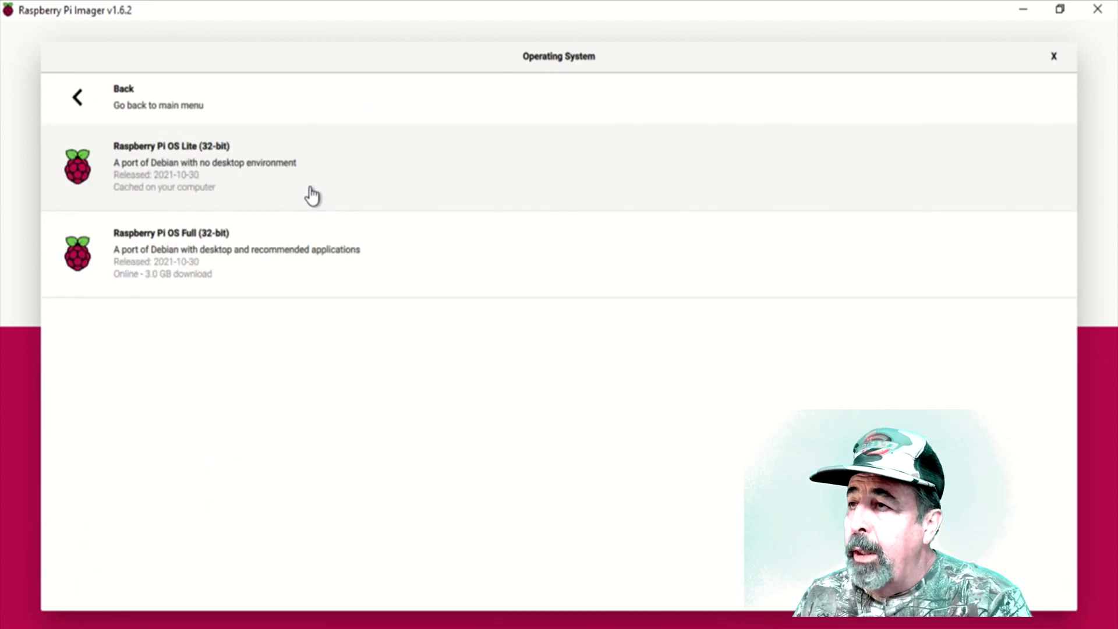
{"action": "left_click", "coordinate": [321, 176]}
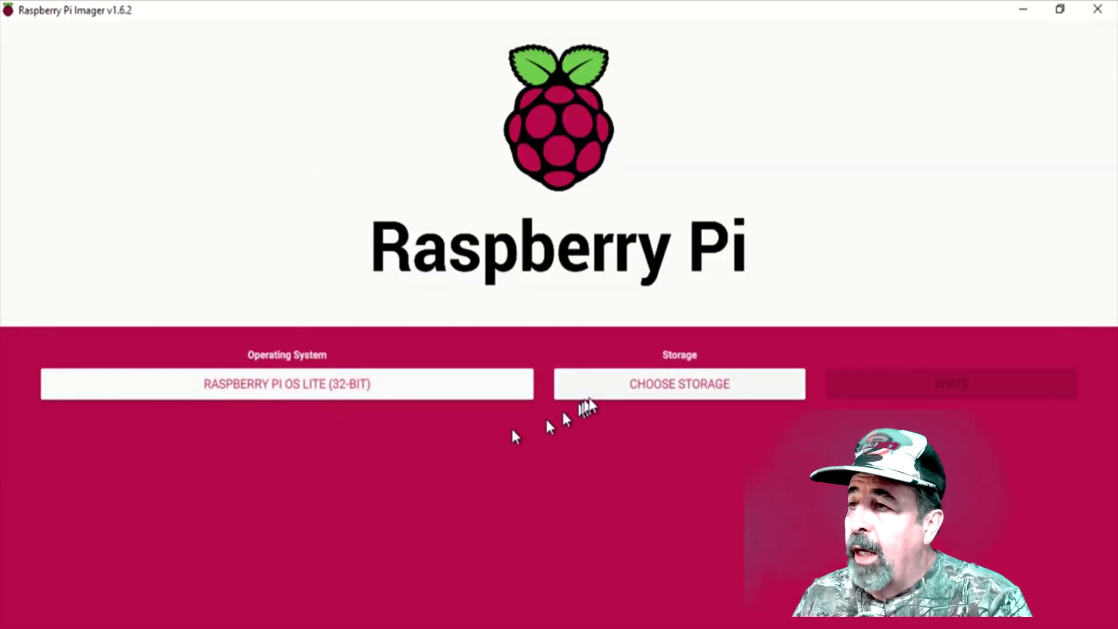
{"action": "left_click", "coordinate": [631, 386]}
{"action": "left_click", "coordinate": [386, 103]}
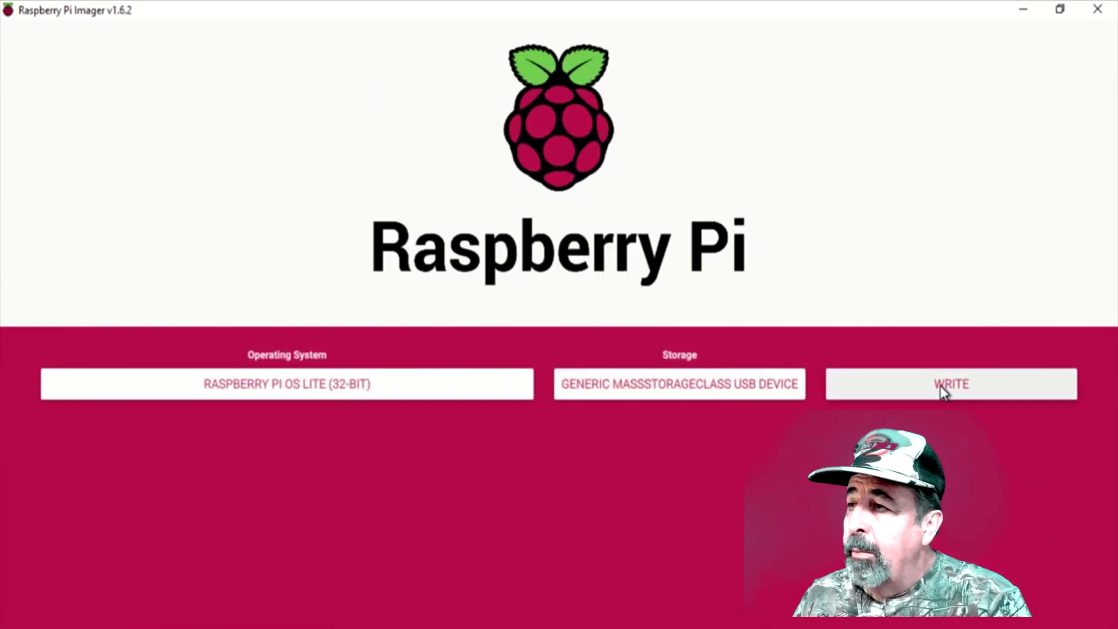
{"action": "left_click", "coordinate": [941, 387]}
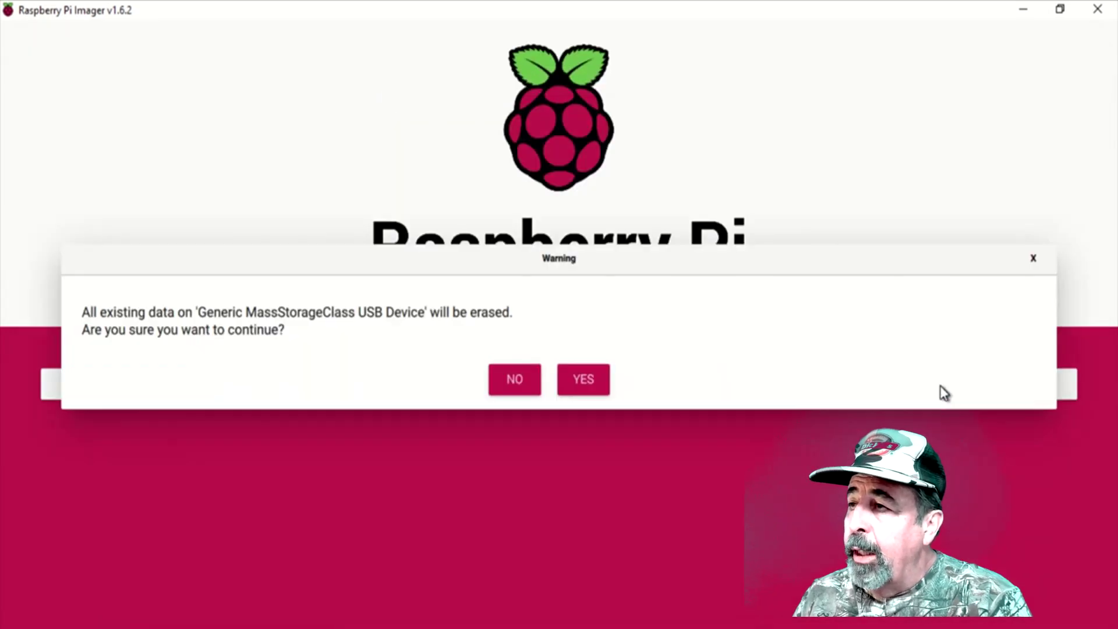
{"action": "left_click", "coordinate": [589, 380]}
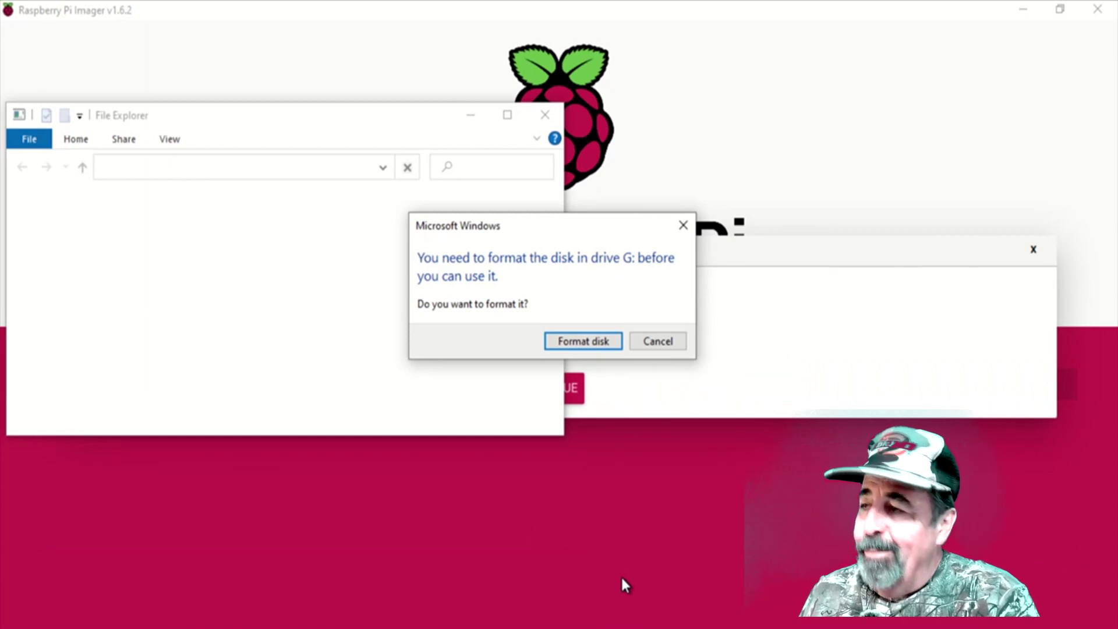
{"action": "left_click", "coordinate": [656, 342]}
- Dismiss the error and write-complete notices, safely eject the USB card adapter, and decline formatting G:
{"action": "left_click", "coordinate": [757, 345]}
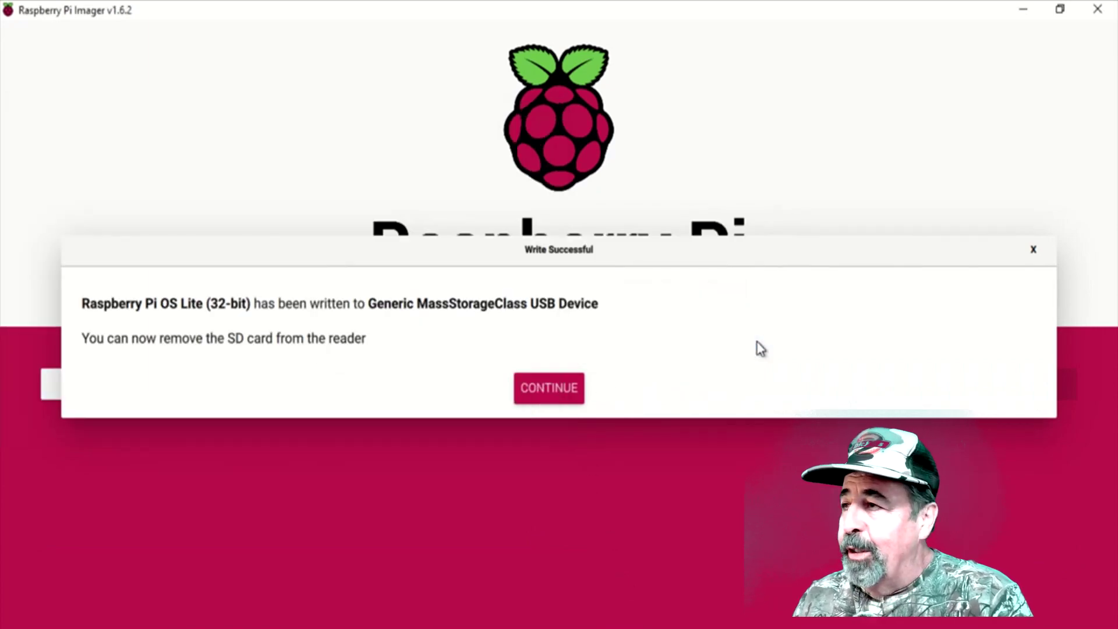
{"action": "left_click", "coordinate": [574, 388]}
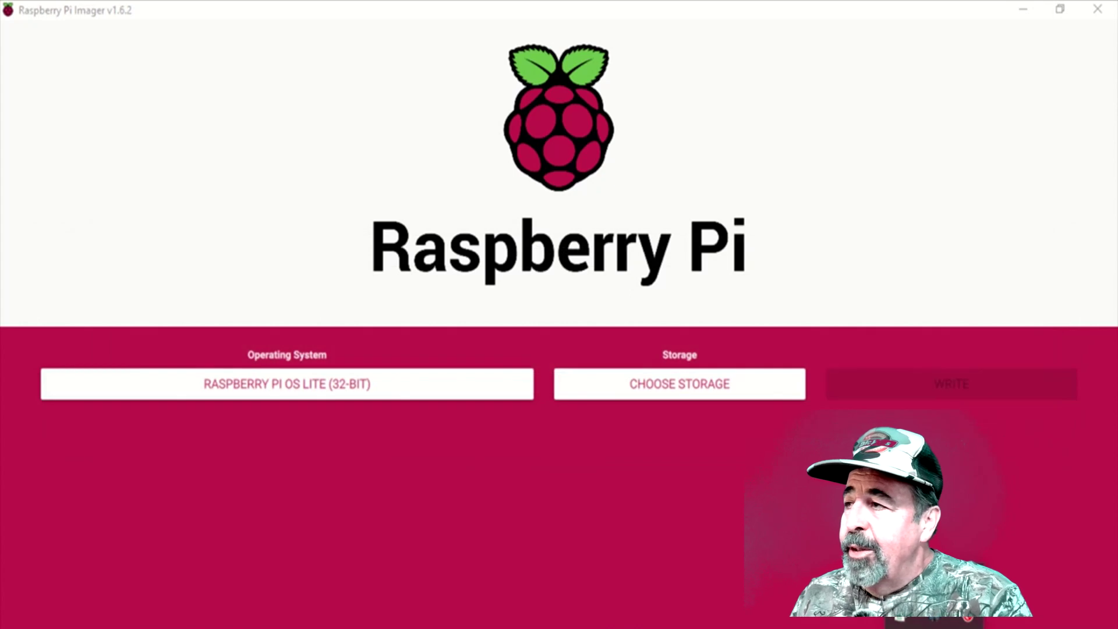
{"action": "left_click", "coordinate": [960, 620]}
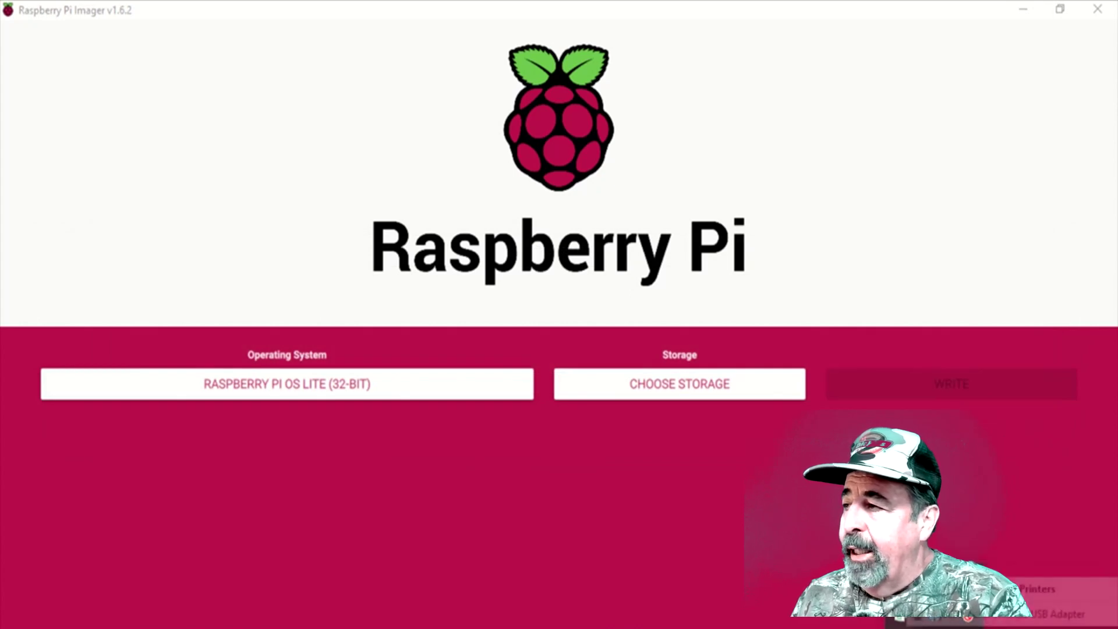
{"action": "left_click", "coordinate": [1048, 614]}
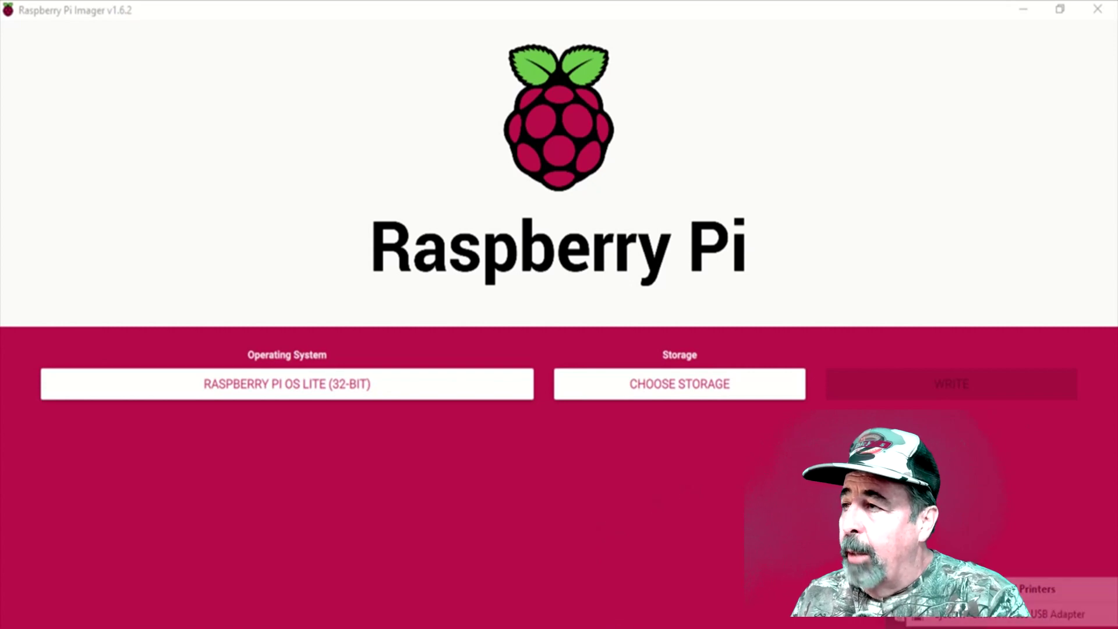
{"action": "left_click", "coordinate": [654, 341]}
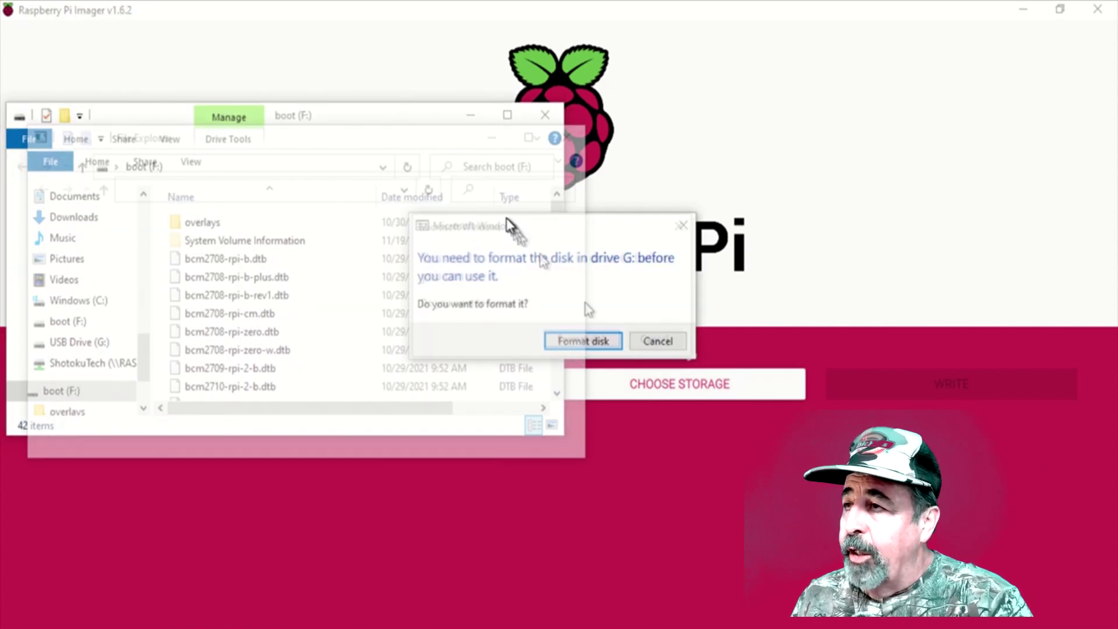
- Decline the repeated requests to format drive G: and dismiss its not-accessible error
{"action": "left_click", "coordinate": [655, 344]}
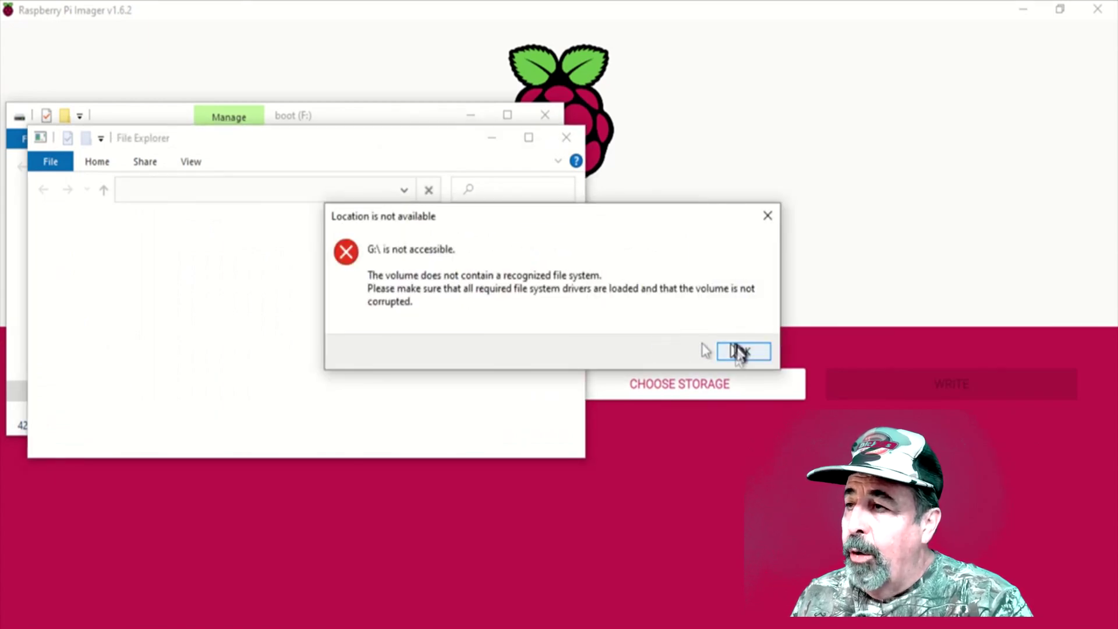
{"action": "left_click", "coordinate": [738, 351]}
{"action": "left_click", "coordinate": [676, 342]}
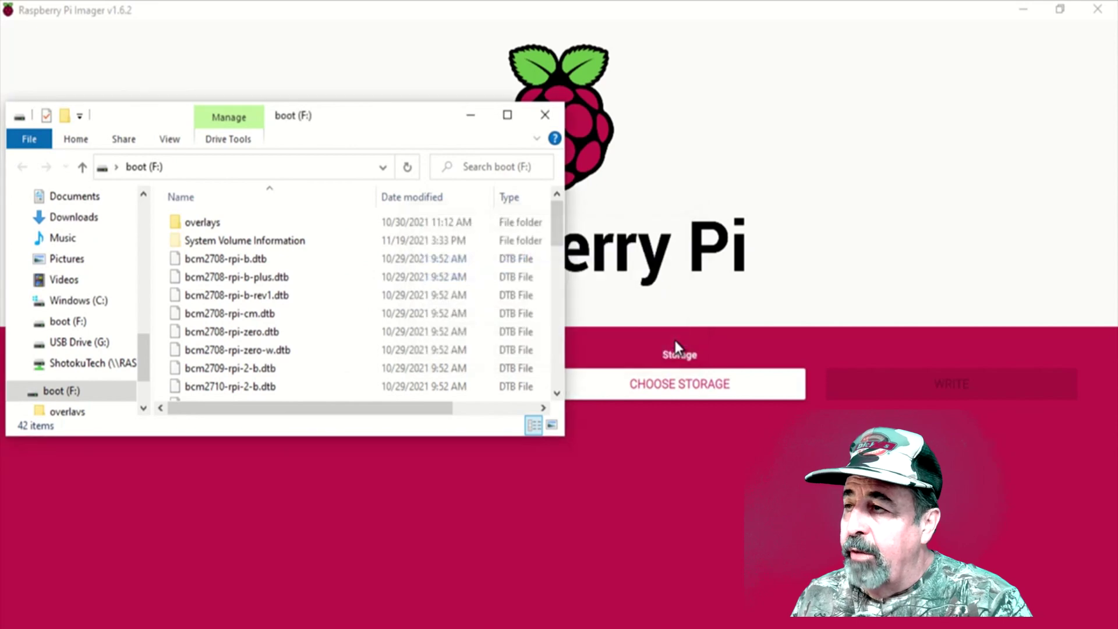
- Browse the boot (F:) file list, then highlight the wpa_supplicant.conf heading in the Wi-Fi guide
{"action": "scroll", "coordinate": [400, 352], "scroll_direction": "down", "scroll_amount": 3}
{"action": "scroll", "coordinate": [400, 352], "scroll_direction": "down", "scroll_amount": 3}
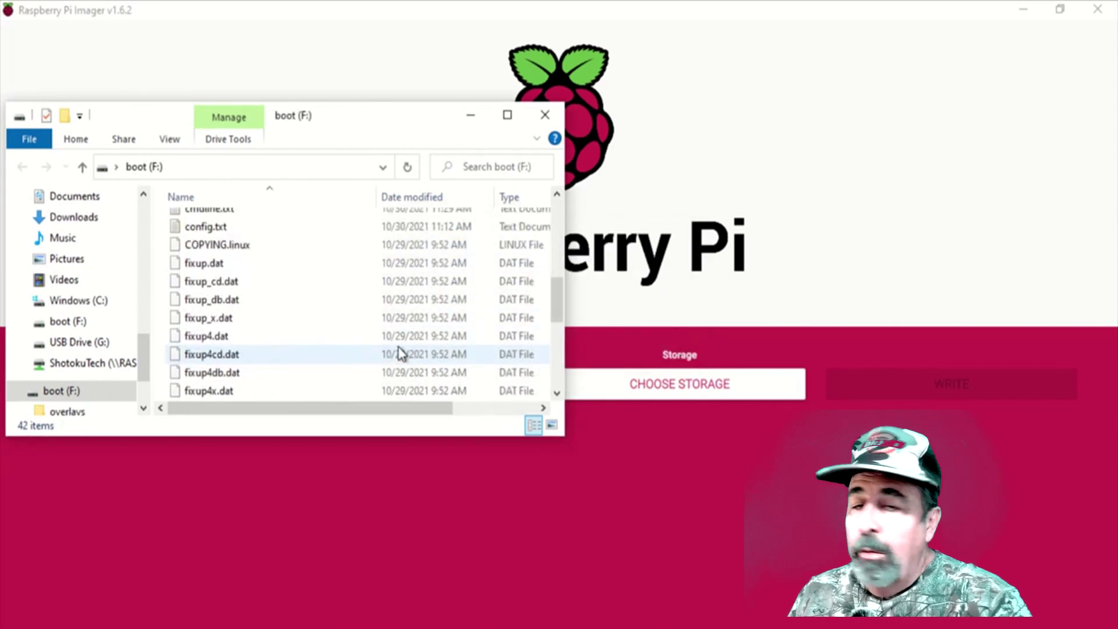
{"action": "scroll", "coordinate": [400, 352], "scroll_direction": "down", "scroll_amount": 3}
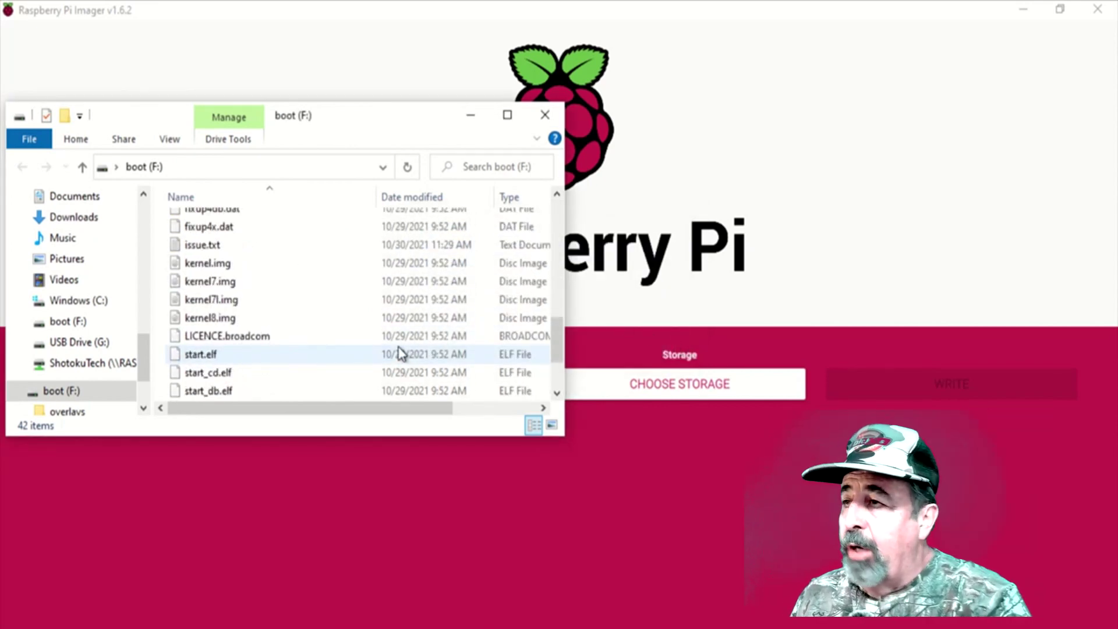
{"action": "scroll", "coordinate": [399, 352], "scroll_direction": "down", "scroll_amount": 2}
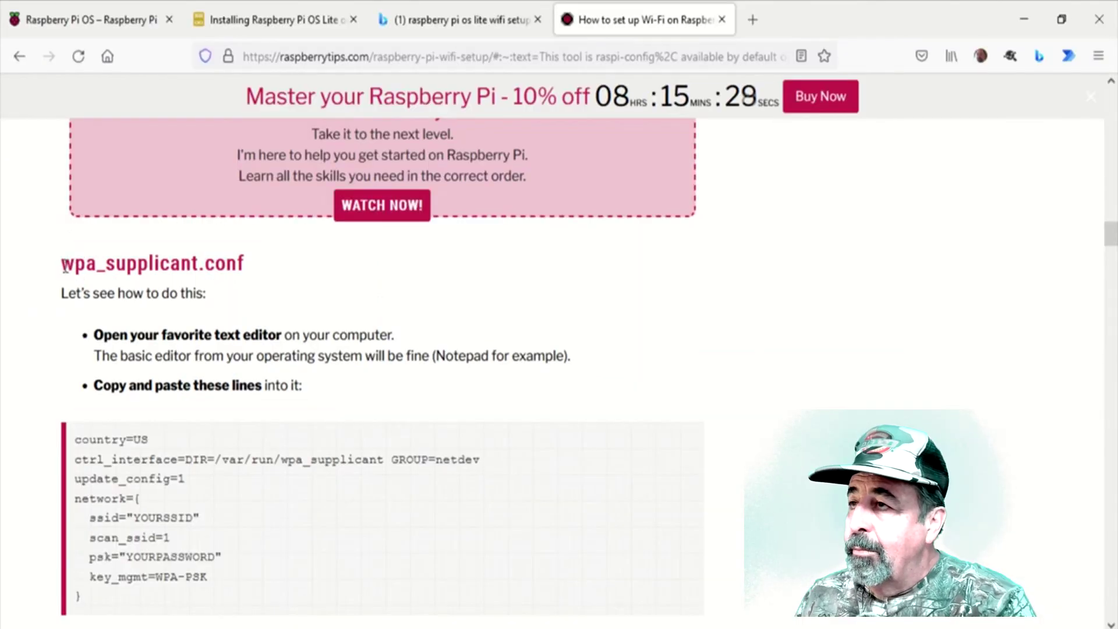
{"action": "left_click_drag", "start_coordinate": [64, 264], "coordinate": [253, 268]}
{"action": "key", "text": "ctrl+c"}
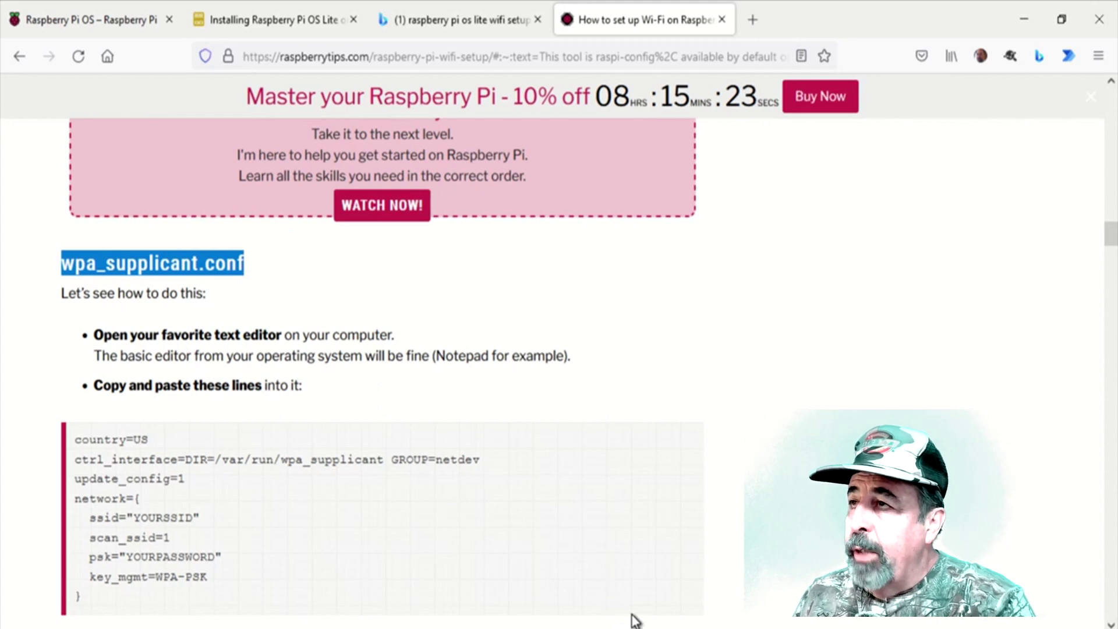
- Create a new text document on boot (F:) named wpa_supplicant.conf, accepting the .conf extension change
{"action": "left_click", "coordinate": [561, 619]}
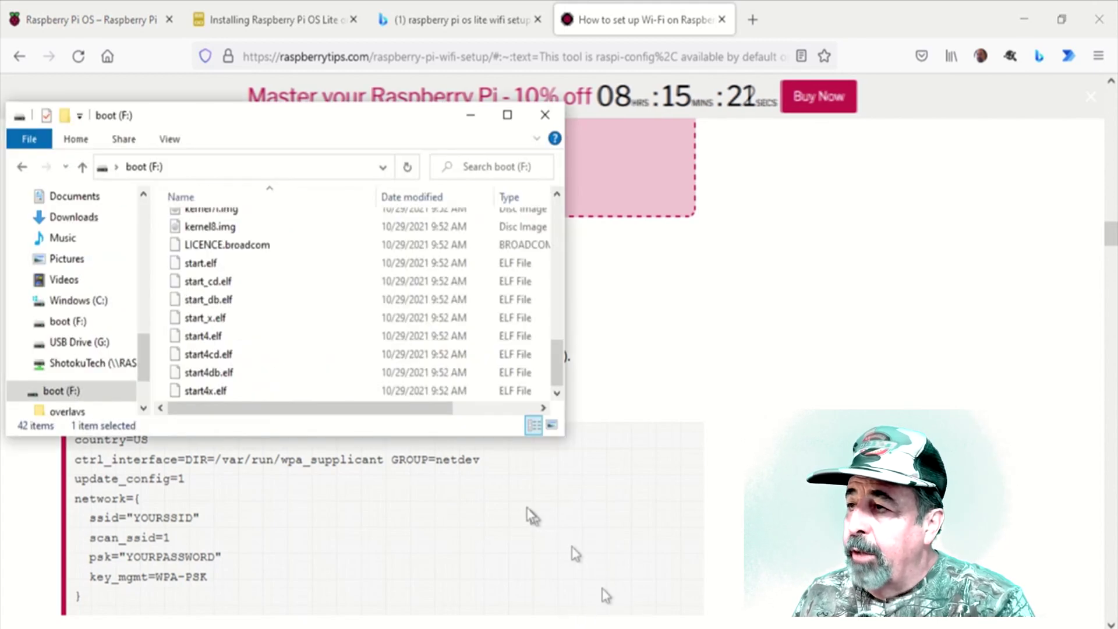
{"action": "right_click", "coordinate": [319, 344]}
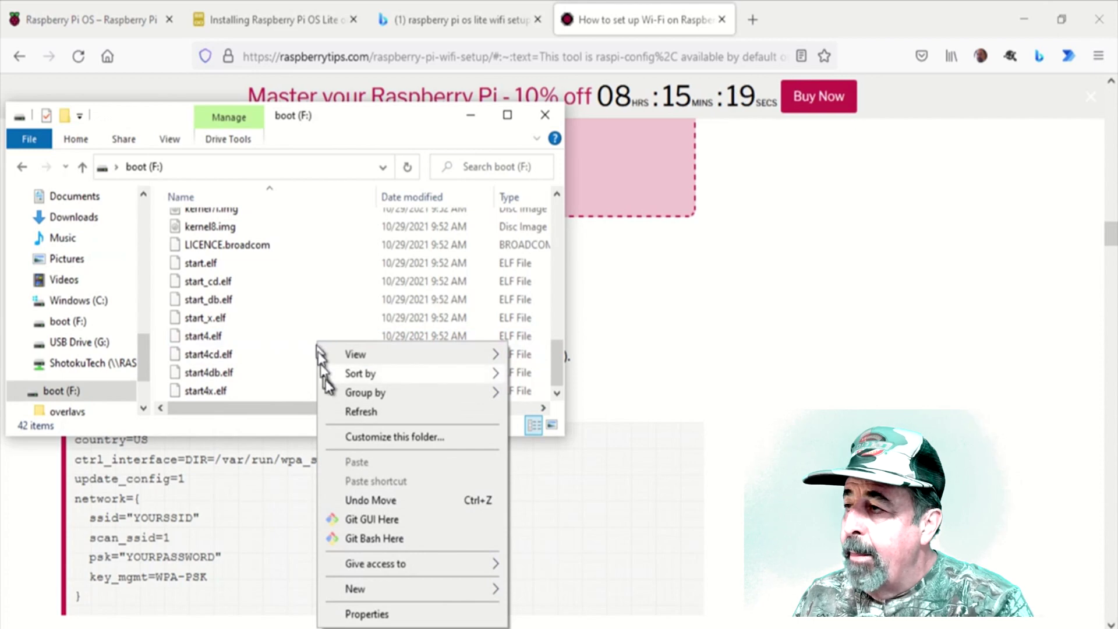
{"action": "mouse_move", "coordinate": [371, 599]}
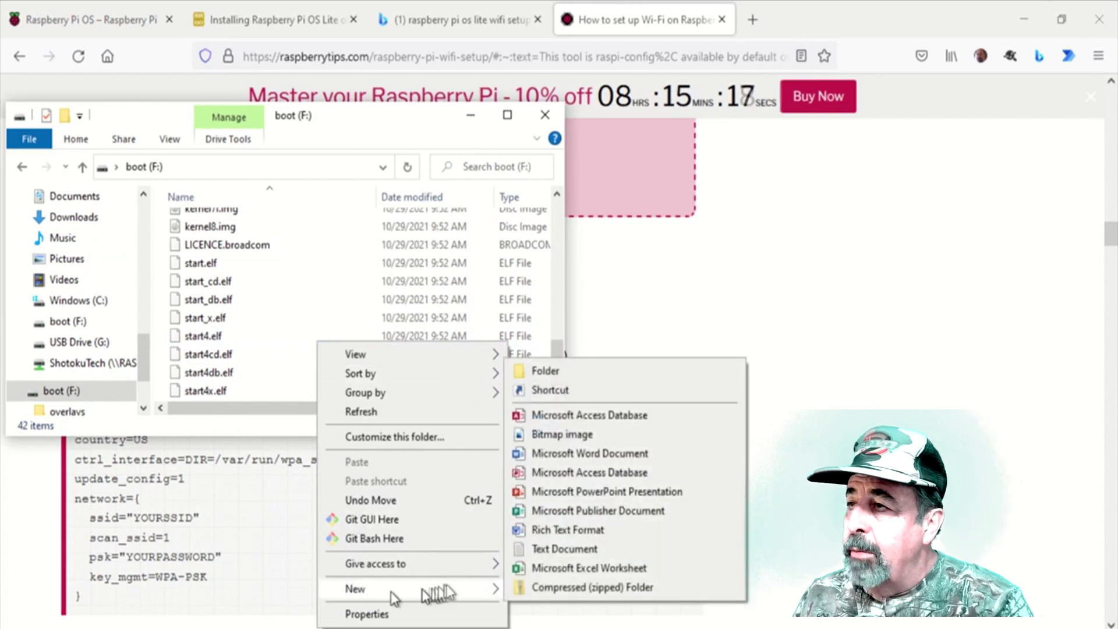
{"action": "left_click", "coordinate": [564, 547]}
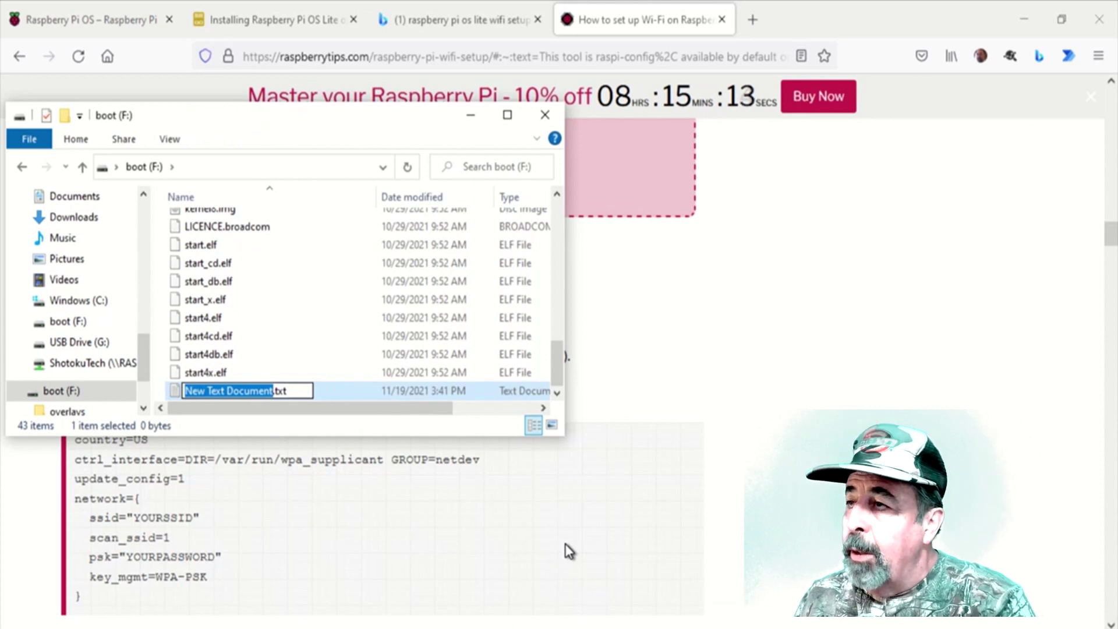
{"action": "key", "text": "ctrl+v"}
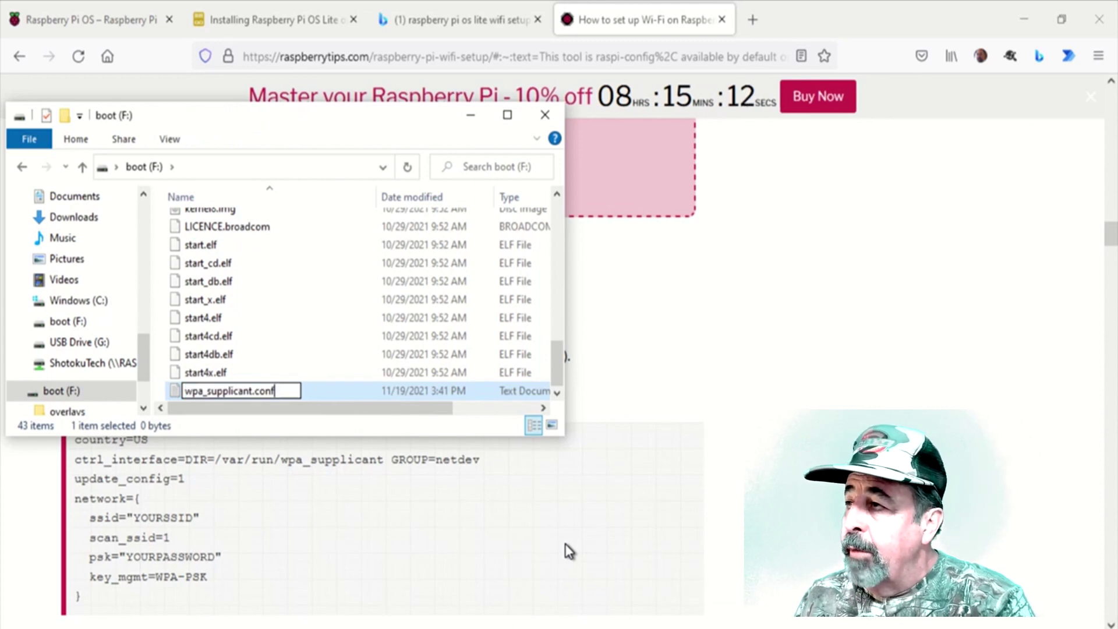
{"action": "key", "text": "Return"}
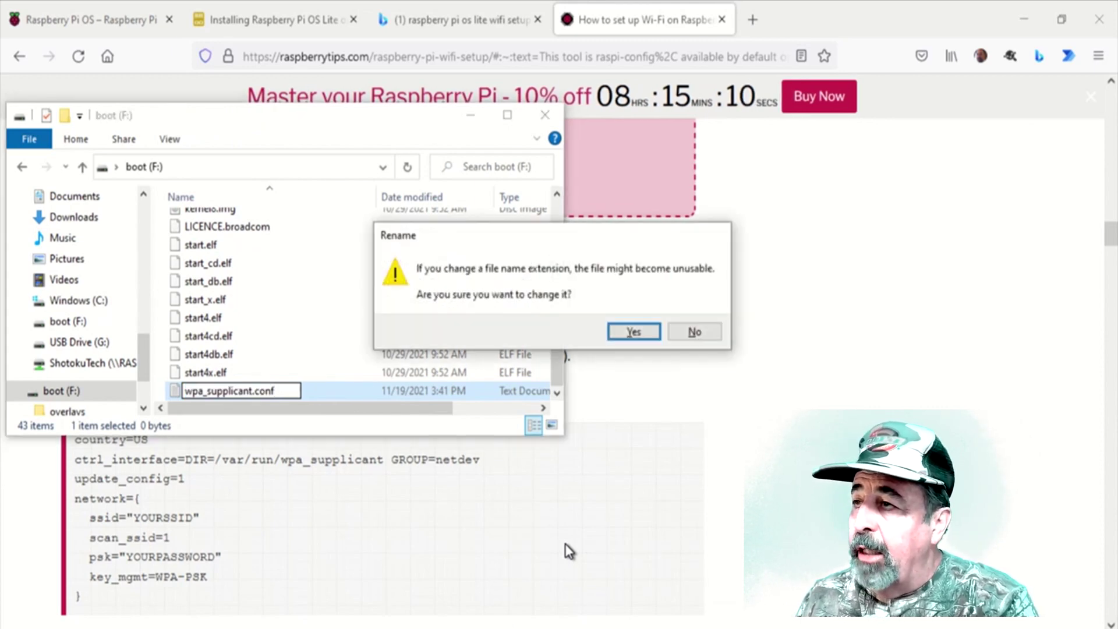
{"action": "left_click", "coordinate": [618, 334]}
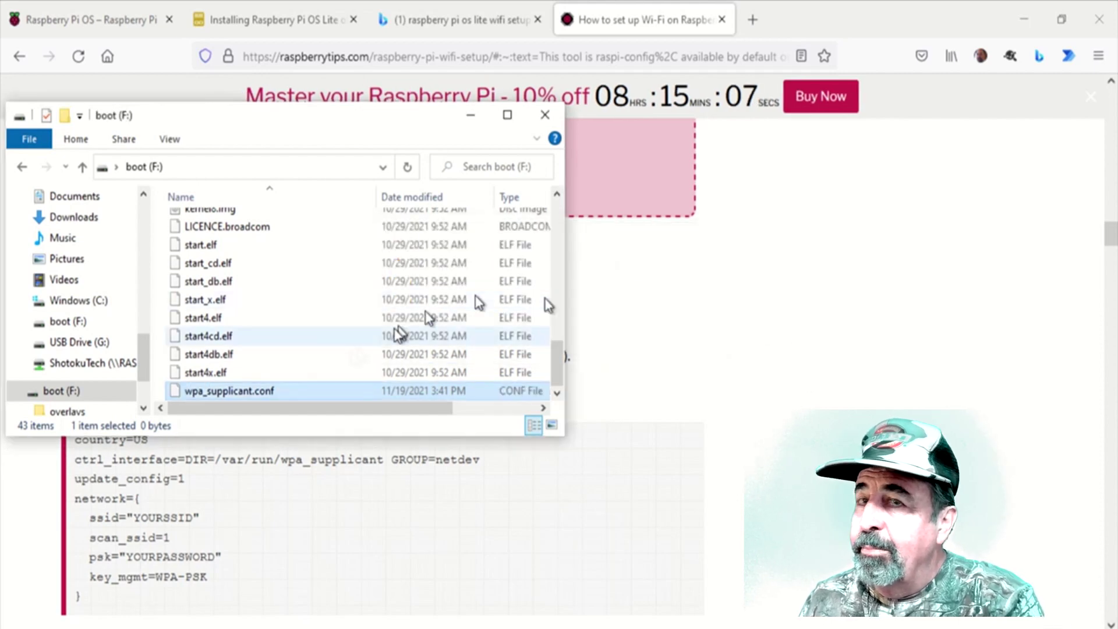
- Open wpa_supplicant.conf in Notepad
{"action": "double_click", "coordinate": [237, 395]}
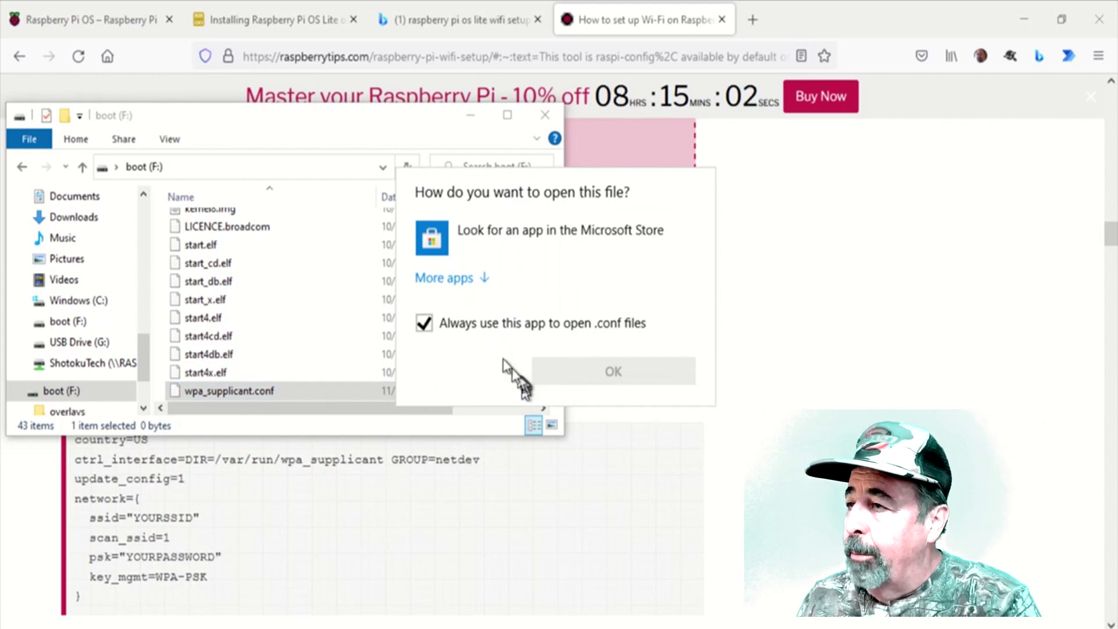
{"action": "left_click", "coordinate": [456, 280]}
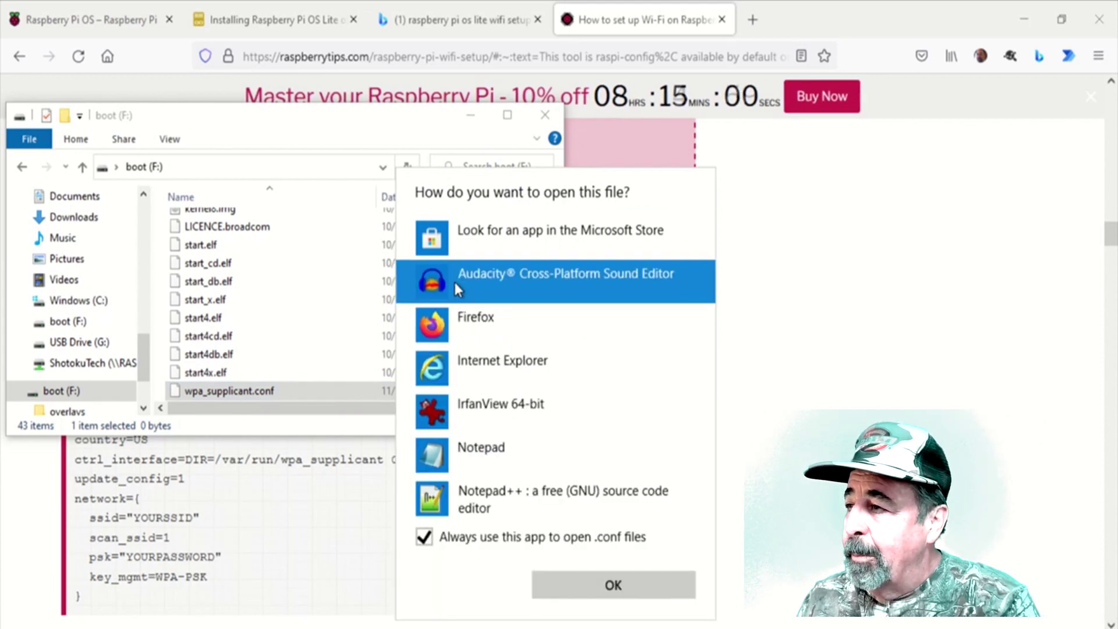
{"action": "left_click", "coordinate": [494, 456]}
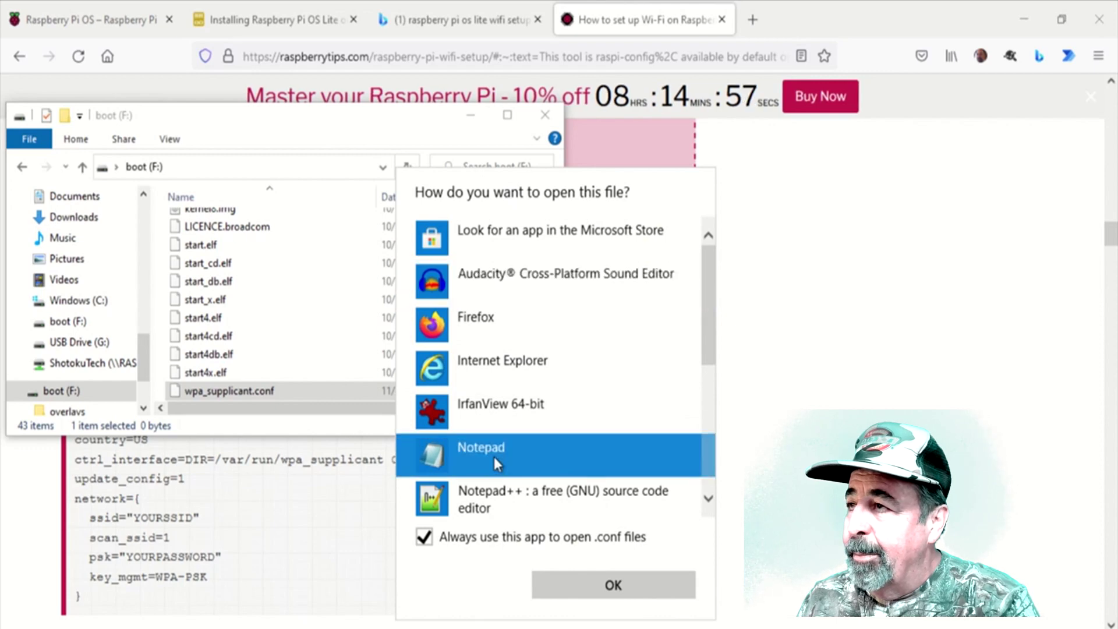
{"action": "left_click", "coordinate": [607, 585]}
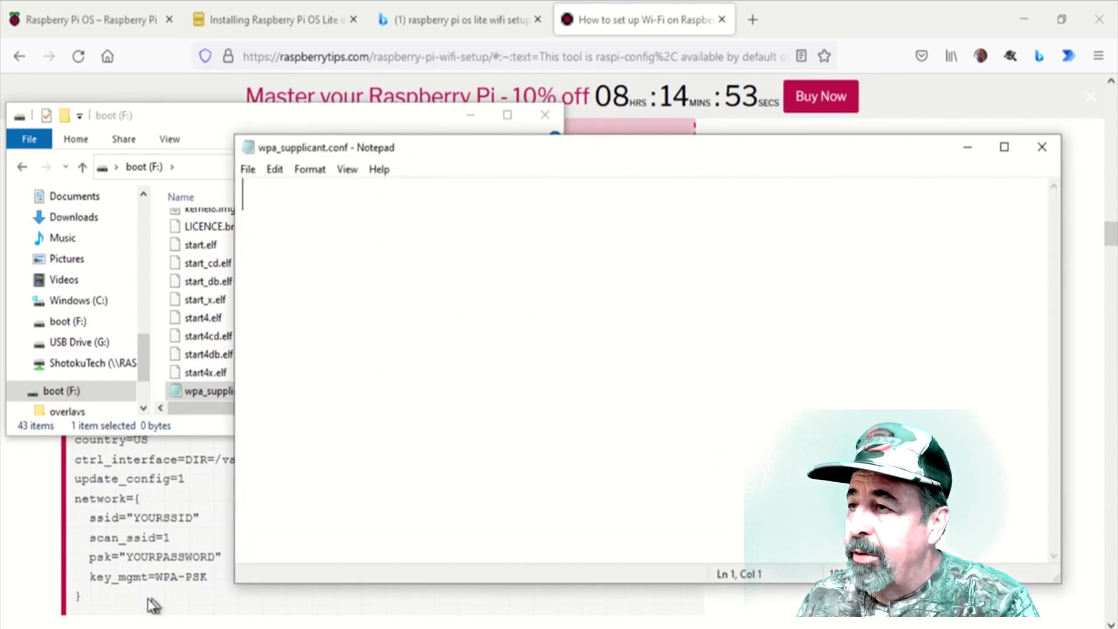
- Copy the guide's sample wpa_supplicant configuration and paste it into the file
{"action": "left_click", "coordinate": [125, 607]}
{"action": "left_click_drag", "start_coordinate": [110, 605], "coordinate": [85, 579]}
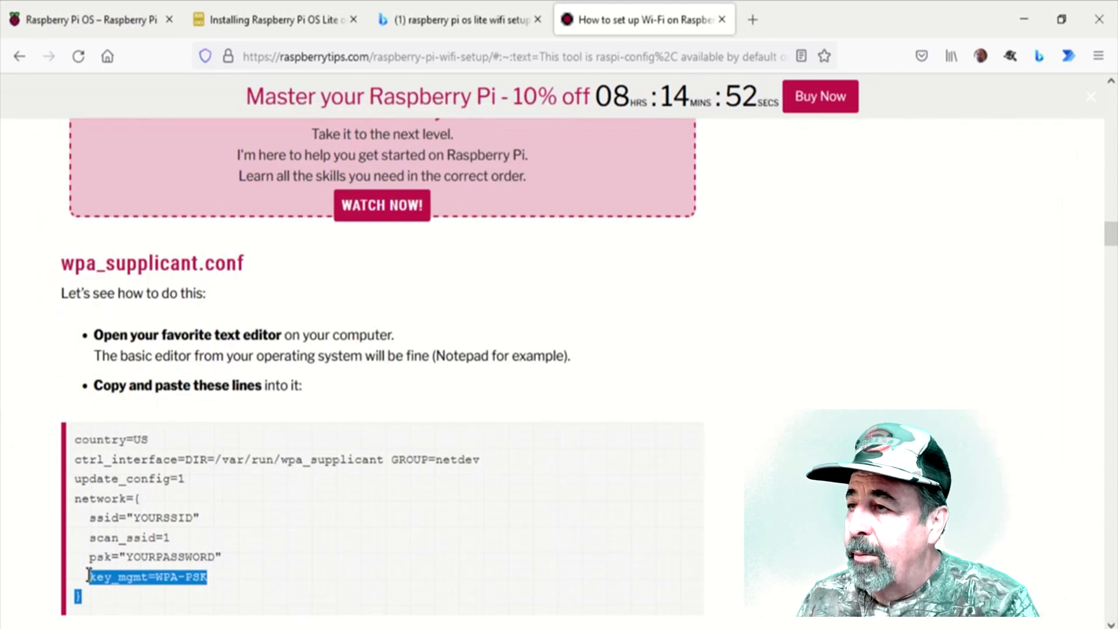
{"action": "left_click_drag", "start_coordinate": [54, 444], "coordinate": [81, 597]}
{"action": "key", "text": "ctrl+c"}
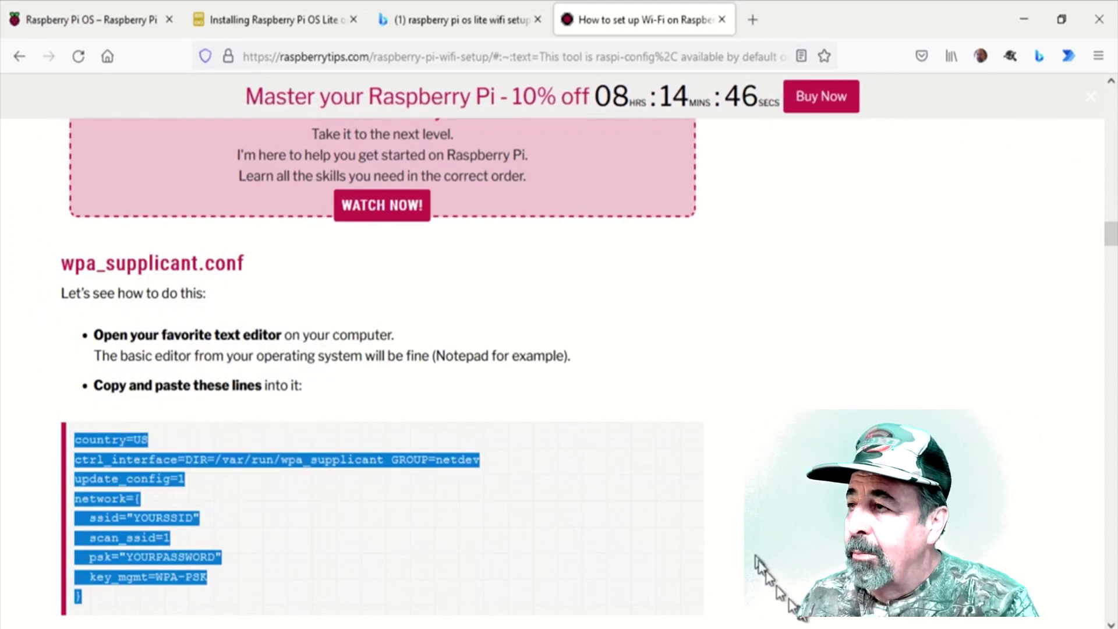
{"action": "key", "text": "alt+Tab"}
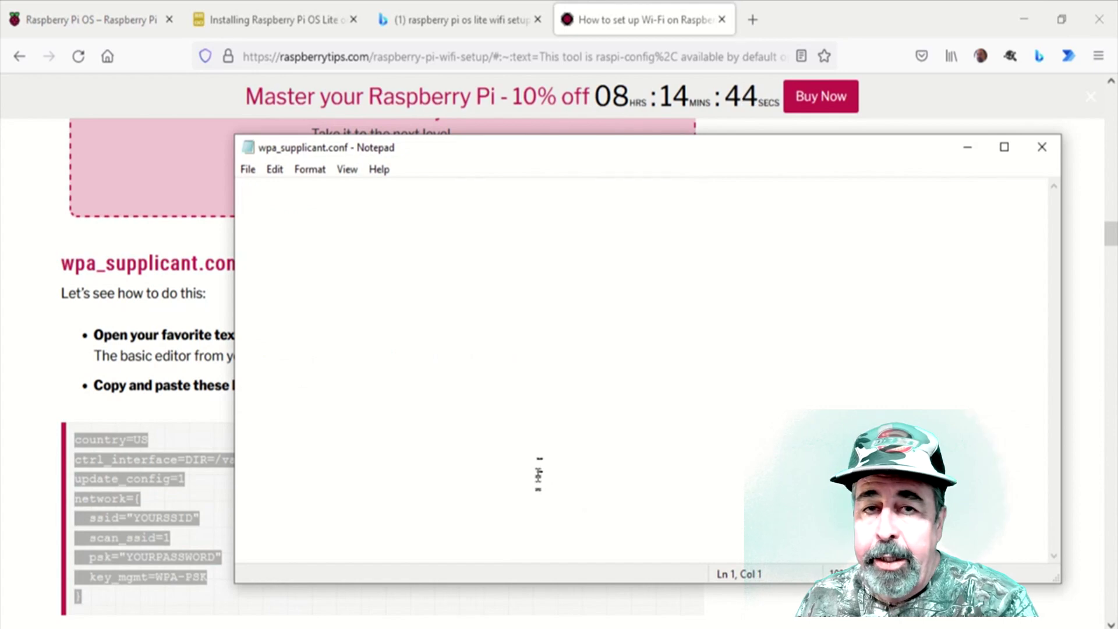
{"action": "key", "text": "ctrl+v"}
- Set the ssid to 1234, enter the Wi-Fi password as psk, then save and close the file
{"action": "double_click", "coordinate": [419, 355]}
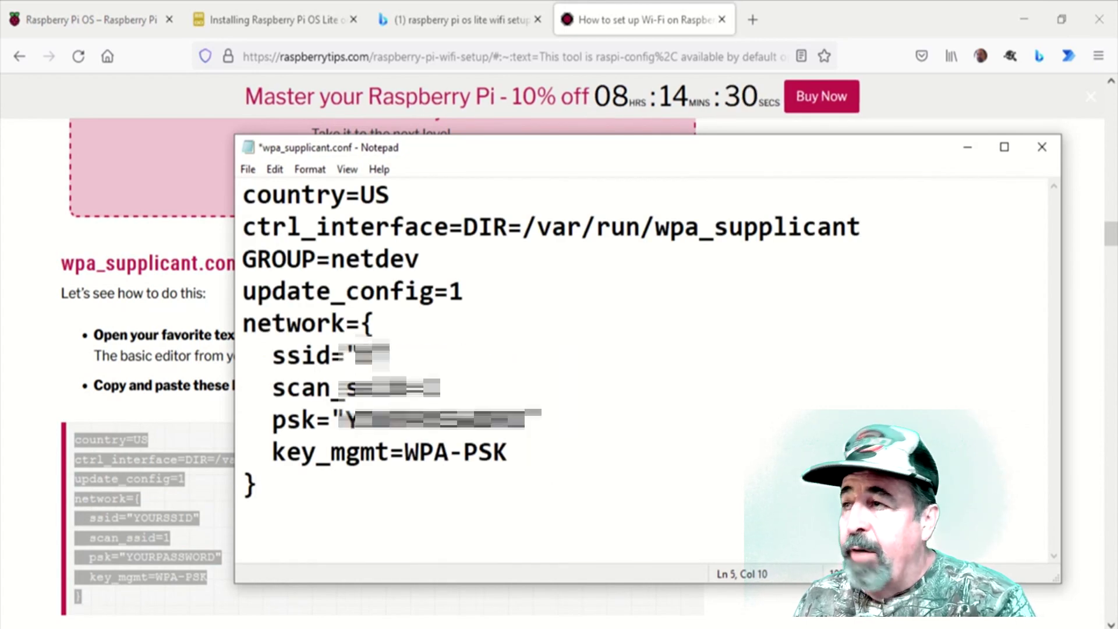
{"action": "type", "text": "1234"}
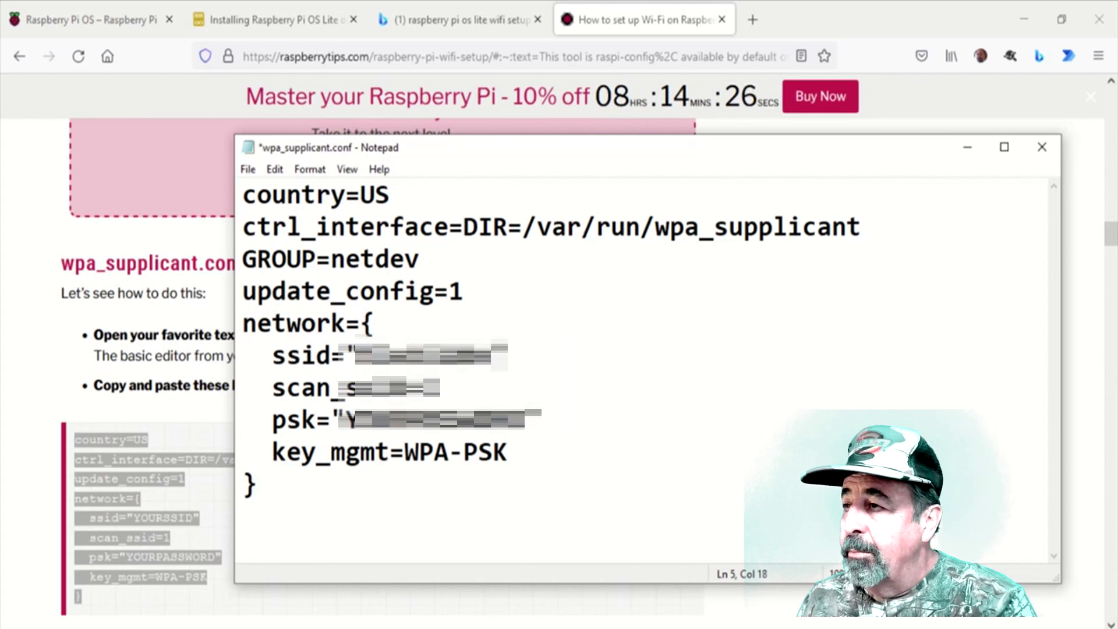
{"action": "left_click_drag", "start_coordinate": [347, 419], "coordinate": [524, 419]}
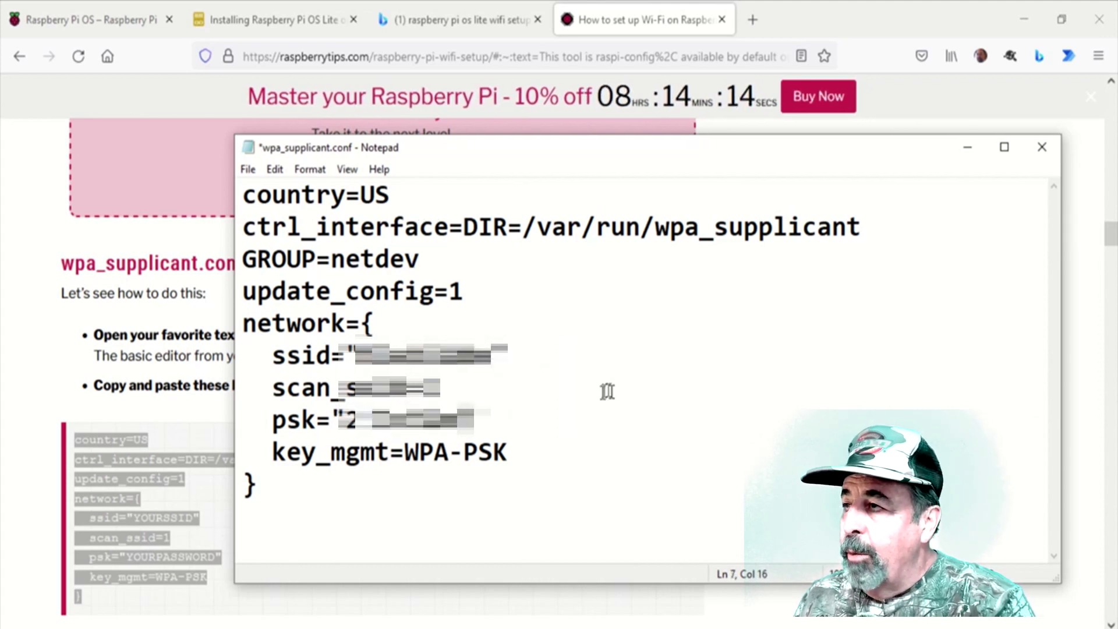
{"action": "left_click", "coordinate": [247, 169]}
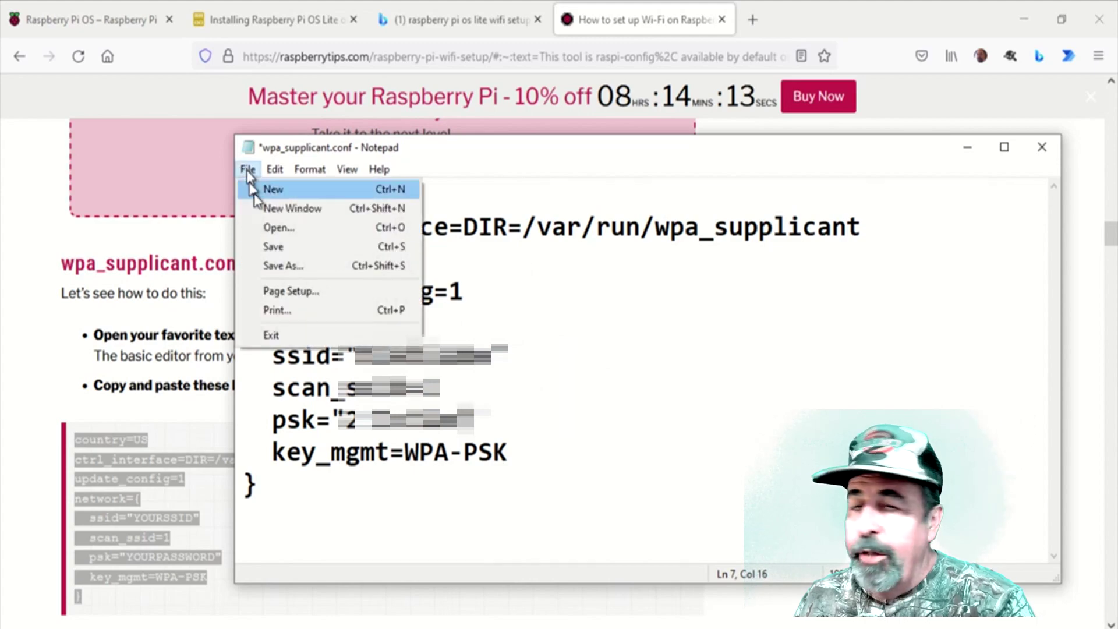
{"action": "left_click", "coordinate": [280, 248]}
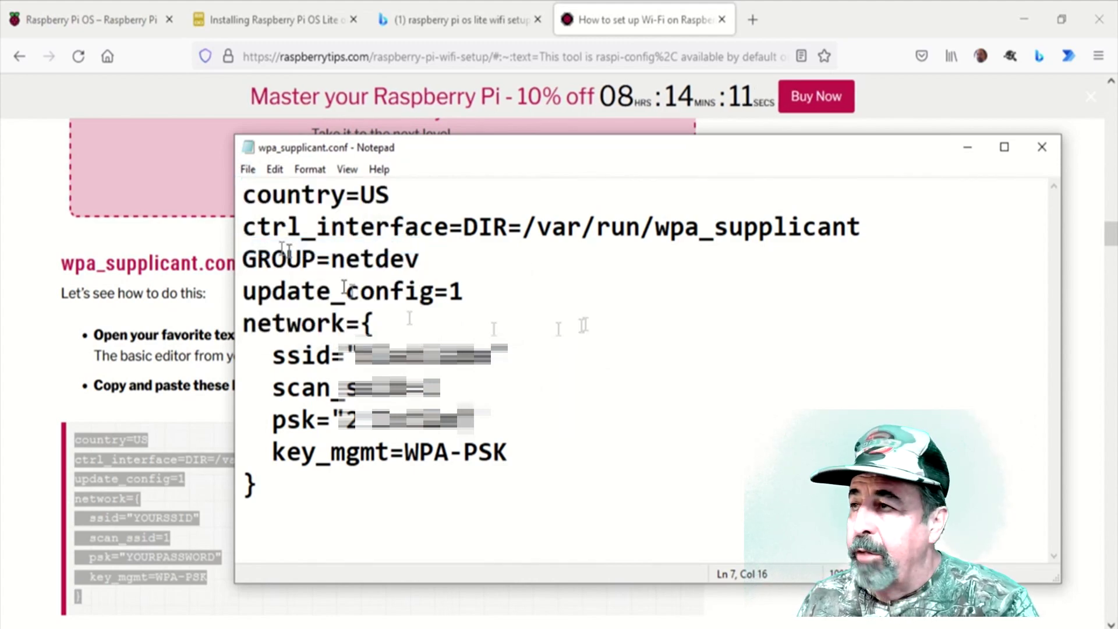
{"action": "left_click", "coordinate": [1042, 148]}
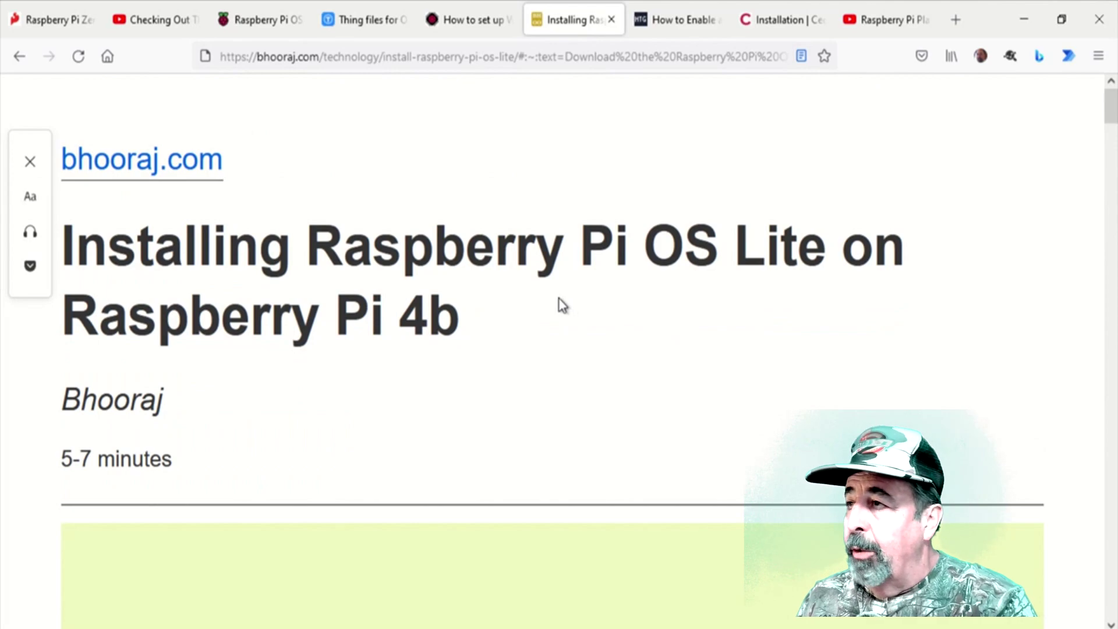
- Scroll the bhooraj.com guide to 'Booting Raspberry Pi OS Lite' and highlight the boot-partition and empty ssh file instructions
{"action": "scroll", "coordinate": [508, 303], "scroll_direction": "down", "scroll_amount": 3}
{"action": "scroll", "coordinate": [510, 303], "scroll_direction": "down", "scroll_amount": 10}
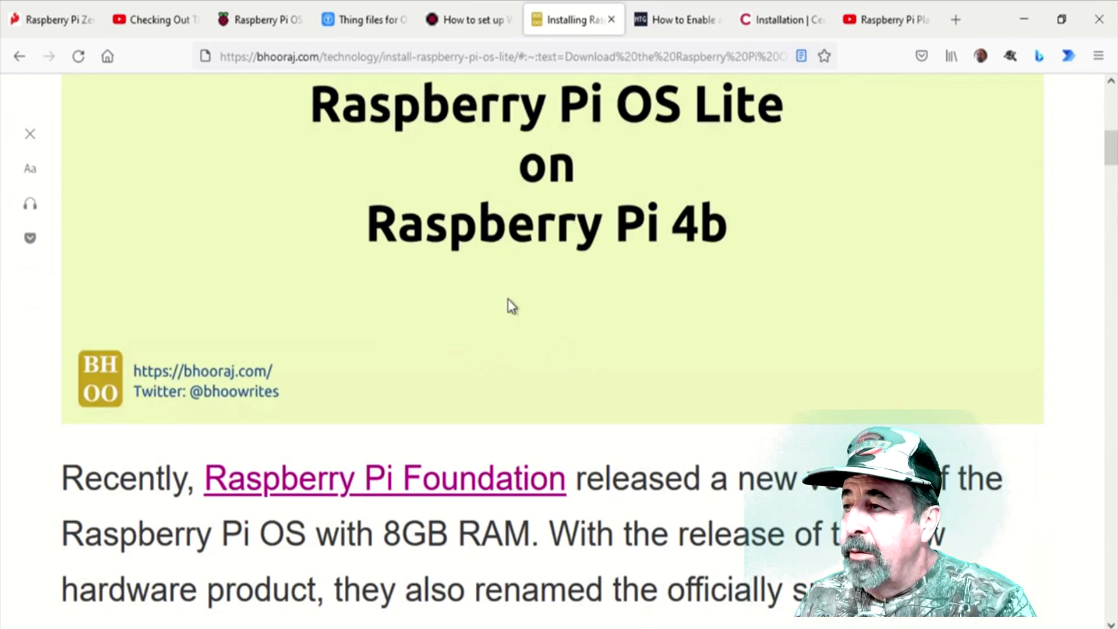
{"action": "scroll", "coordinate": [510, 303], "scroll_direction": "down", "scroll_amount": 12}
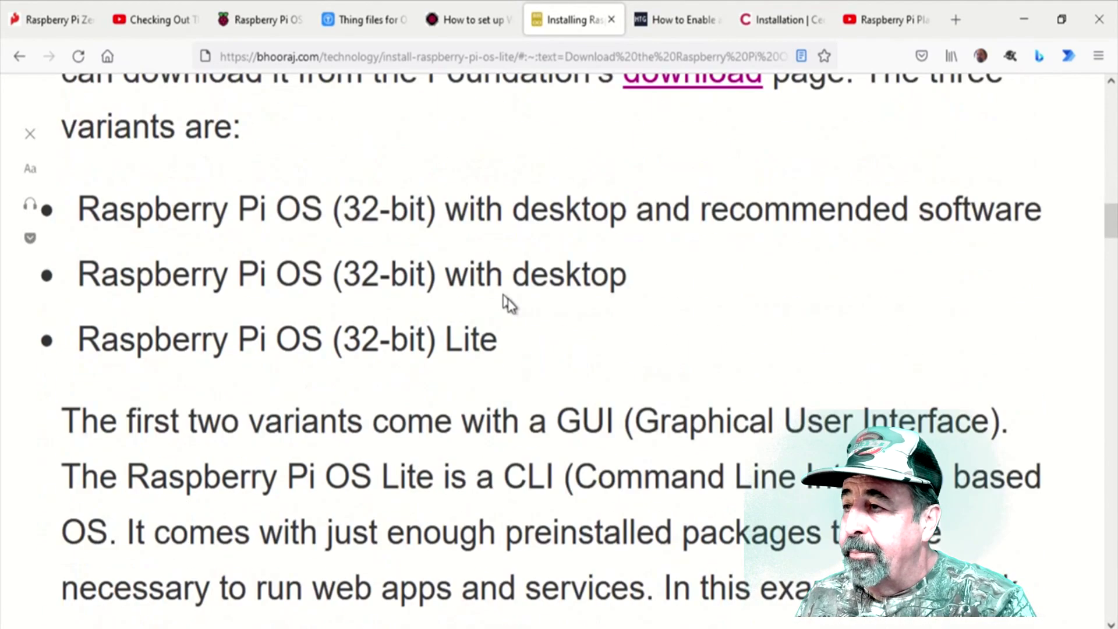
{"action": "scroll", "coordinate": [508, 303], "scroll_direction": "down", "scroll_amount": 12}
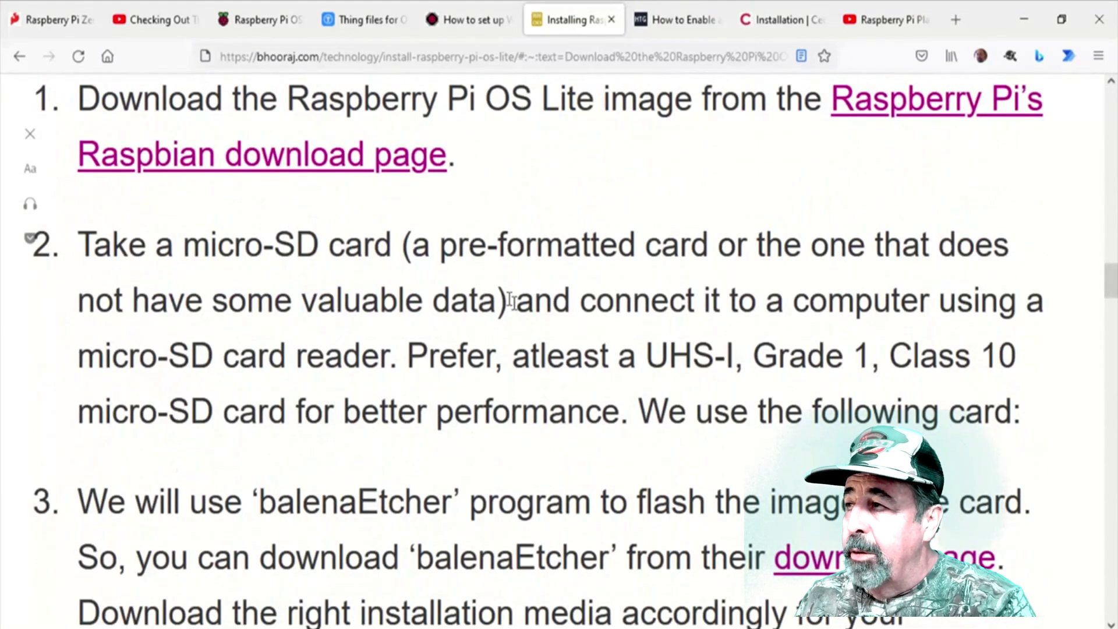
{"action": "scroll", "coordinate": [510, 300], "scroll_direction": "down", "scroll_amount": 12}
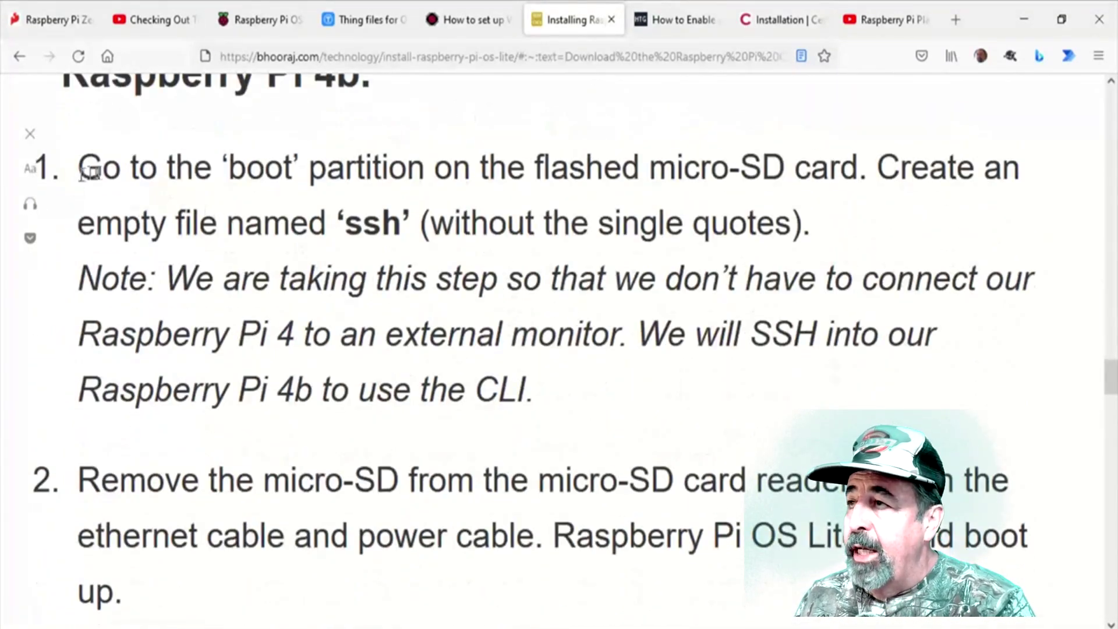
{"action": "left_click_drag", "start_coordinate": [100, 174], "coordinate": [410, 164]}
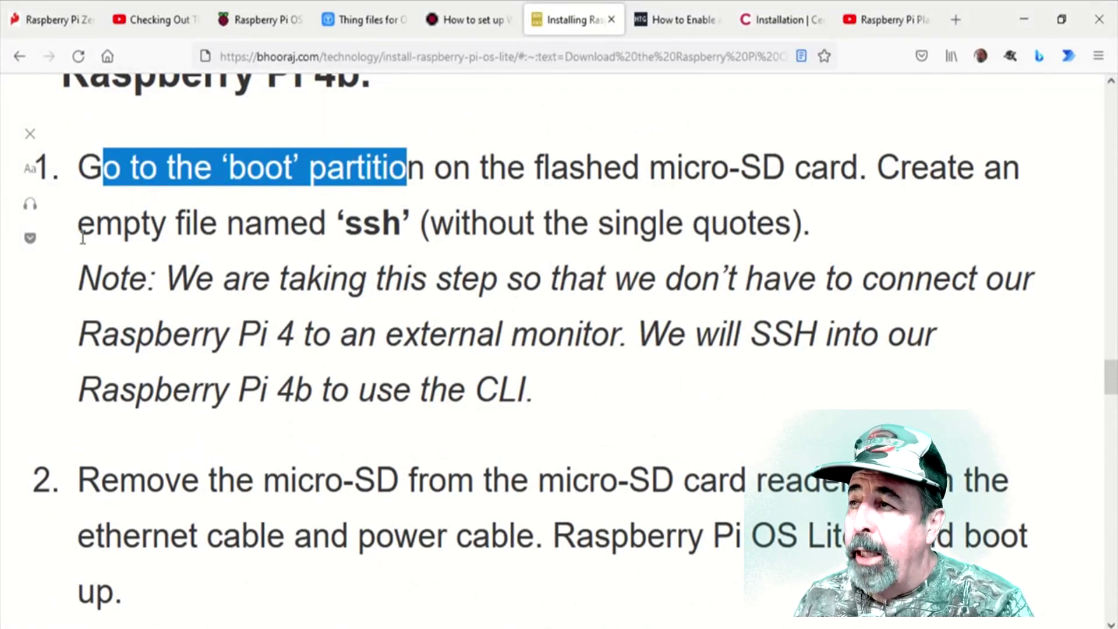
{"action": "left_click_drag", "start_coordinate": [91, 230], "coordinate": [391, 220]}
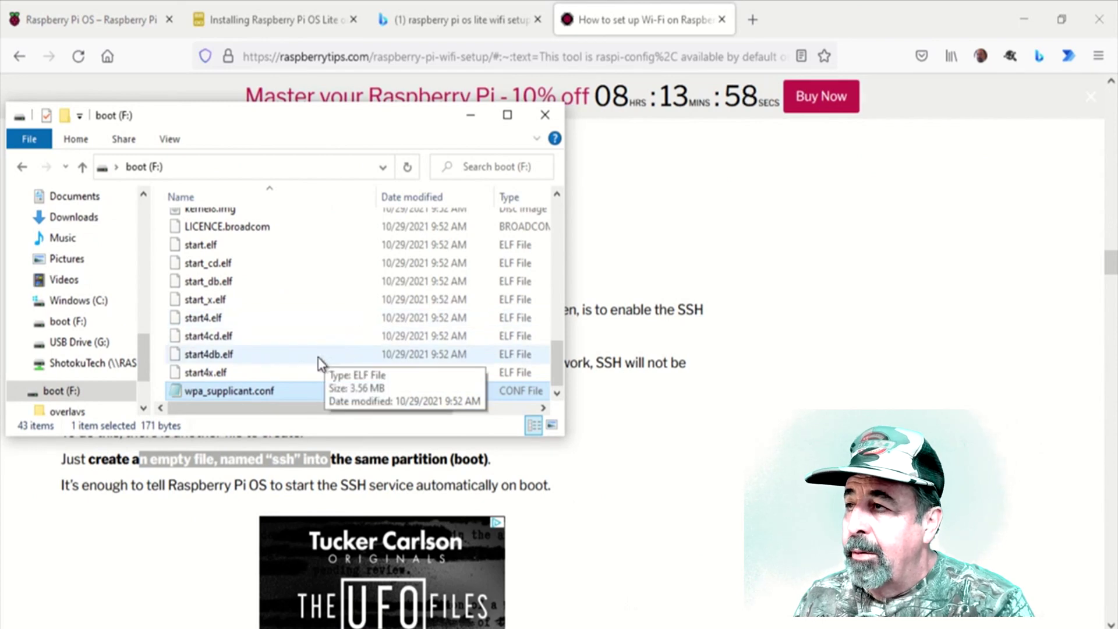
- Add a new text document on boot (F:), rename it to 'ssh' and drop its extension
{"action": "right_click", "coordinate": [317, 356]}
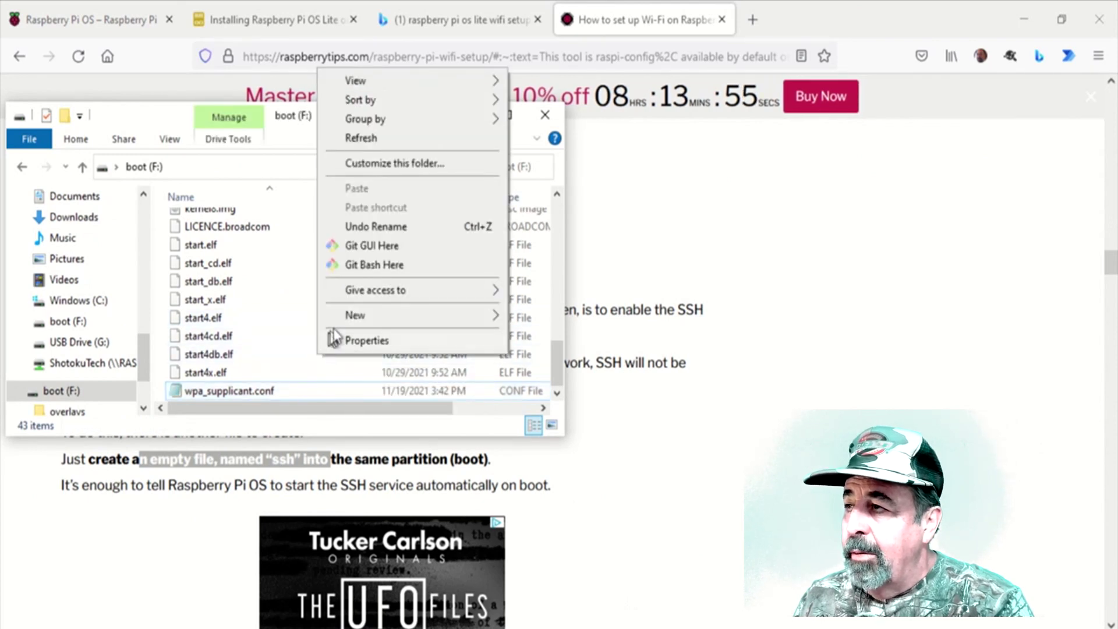
{"action": "mouse_move", "coordinate": [342, 318]}
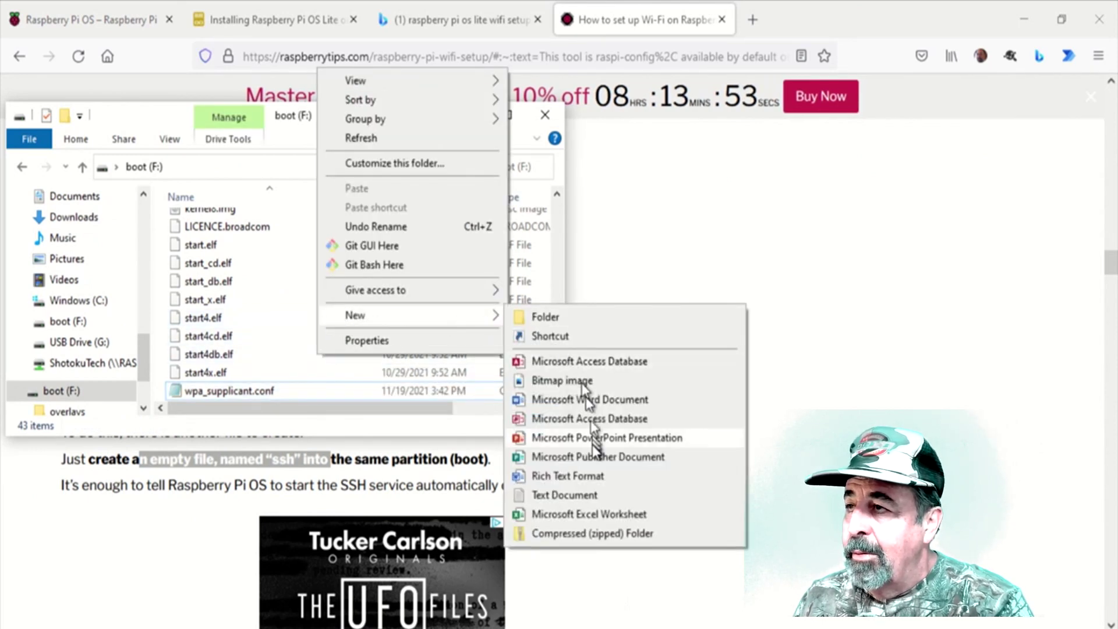
{"action": "left_click", "coordinate": [584, 498]}
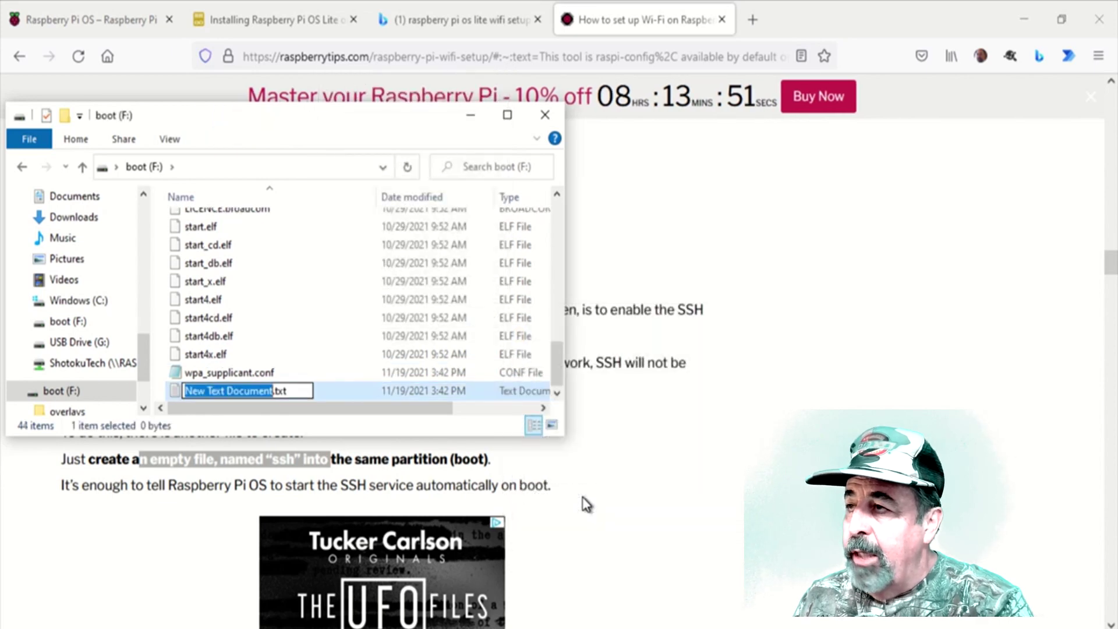
{"action": "key", "text": "ctrl+a"}
{"action": "type", "text": "ss"}
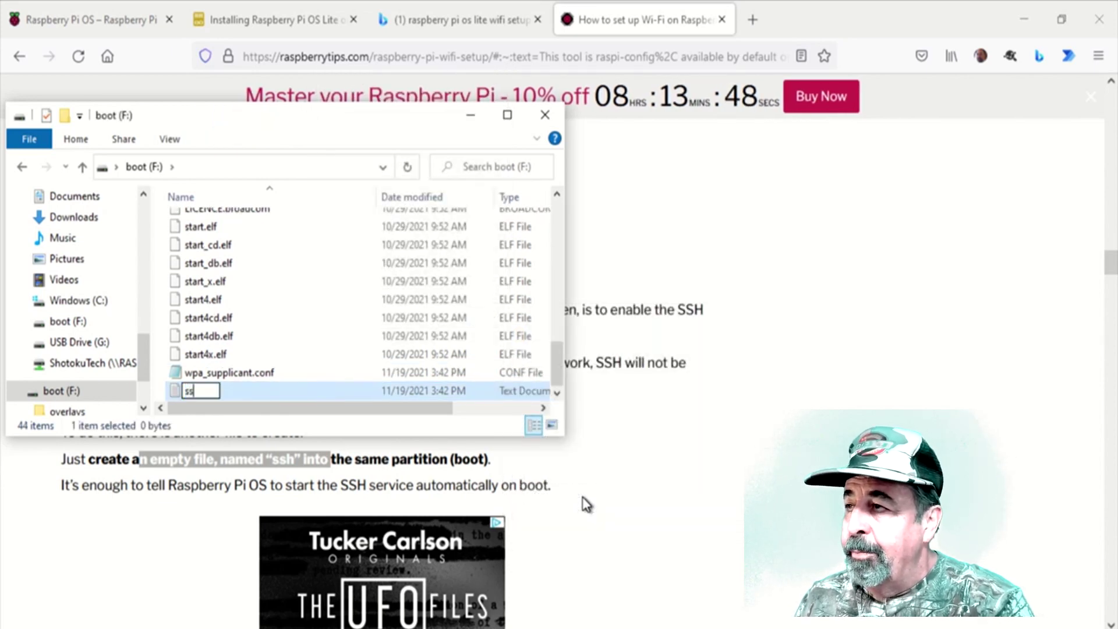
{"action": "key", "text": "Return"}
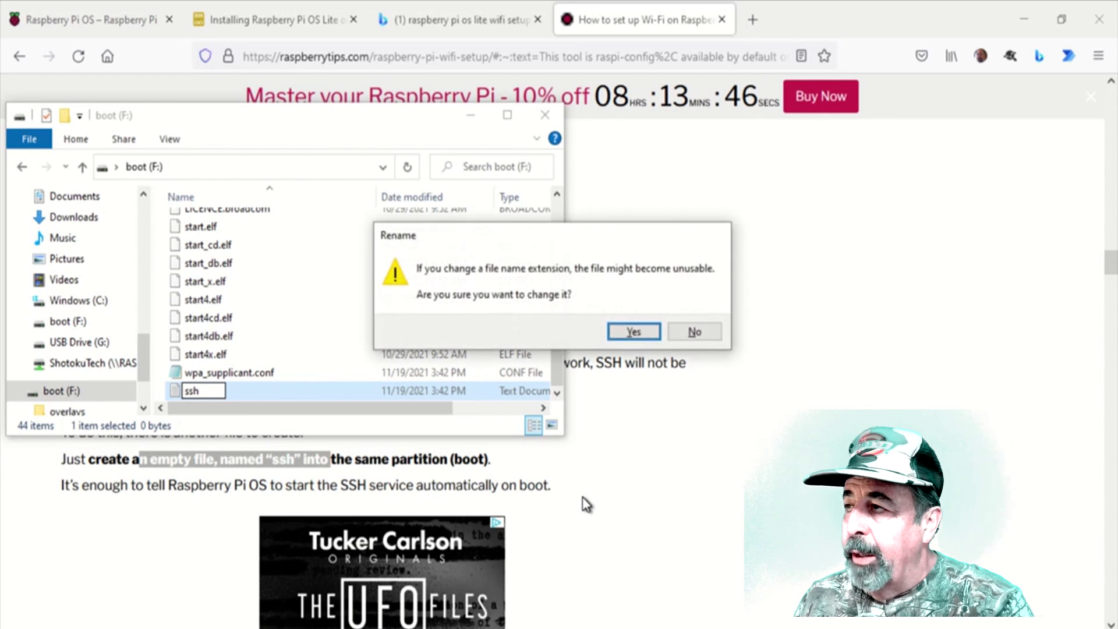
{"action": "left_click", "coordinate": [635, 331]}
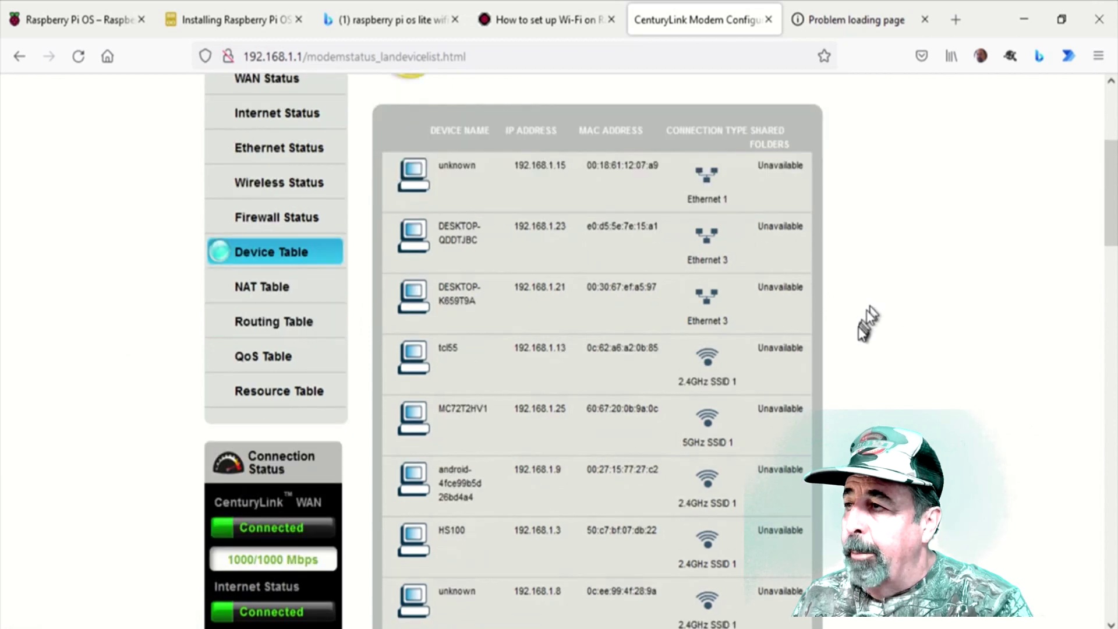
{"action": "scroll", "coordinate": [860, 332], "scroll_direction": "down", "scroll_amount": 8}
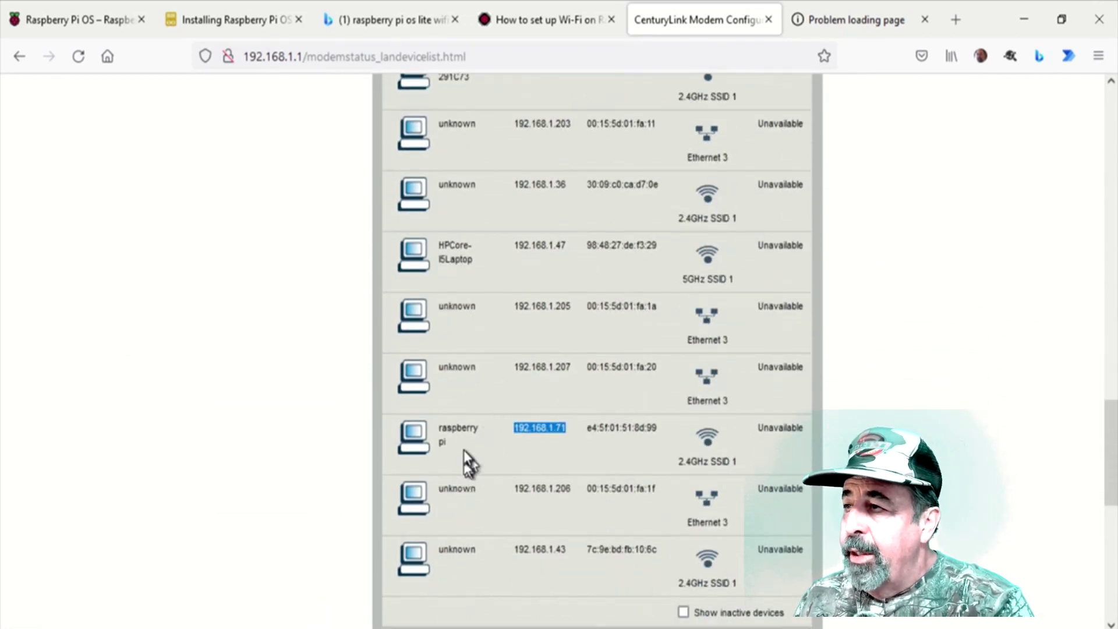
- Locate the raspberry pi row in the Device Table and highlight its IP address 192.168.1.71
{"action": "left_click_drag", "start_coordinate": [463, 449], "coordinate": [571, 436]}
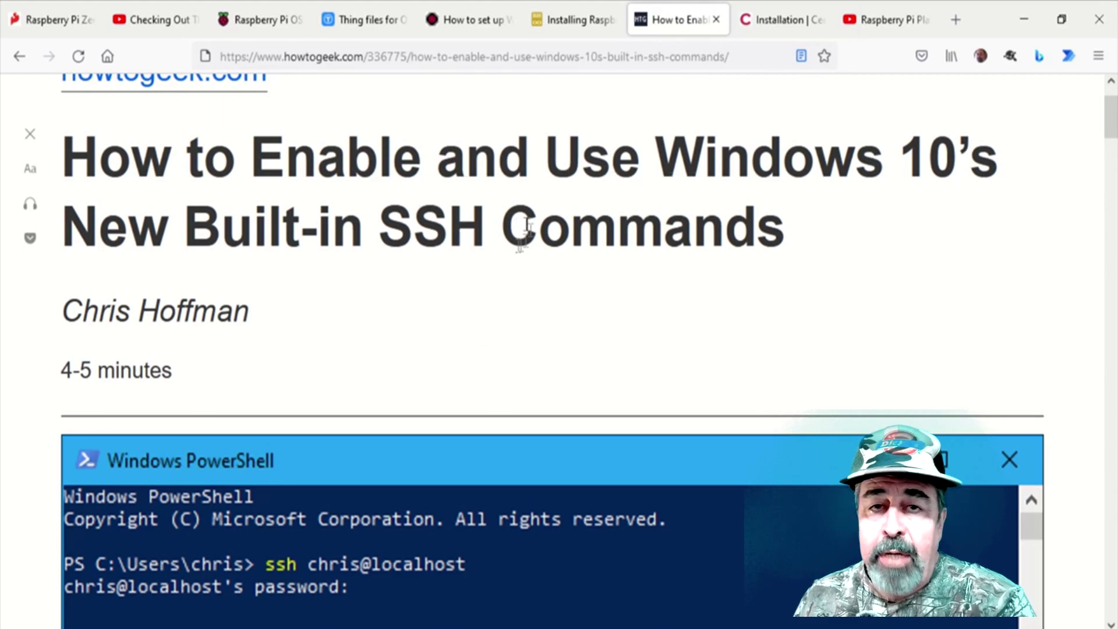
{"action": "scroll", "coordinate": [500, 278], "scroll_direction": "down", "scroll_amount": 2}
{"action": "scroll", "coordinate": [500, 279], "scroll_direction": "down", "scroll_amount": 3}
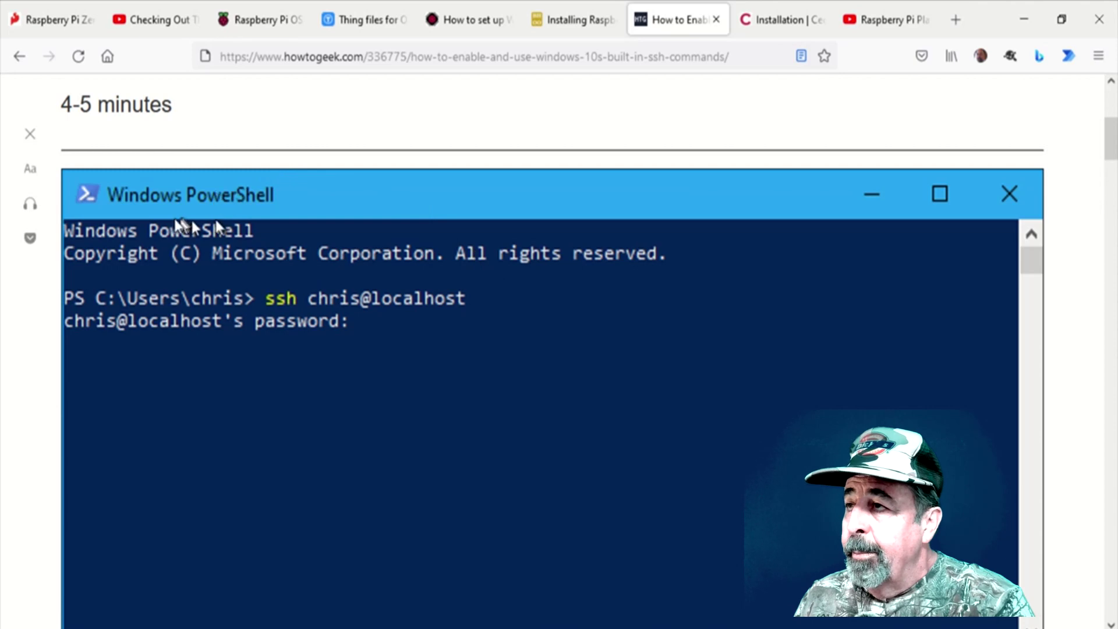
{"action": "scroll", "coordinate": [391, 373], "scroll_direction": "down", "scroll_amount": 6}
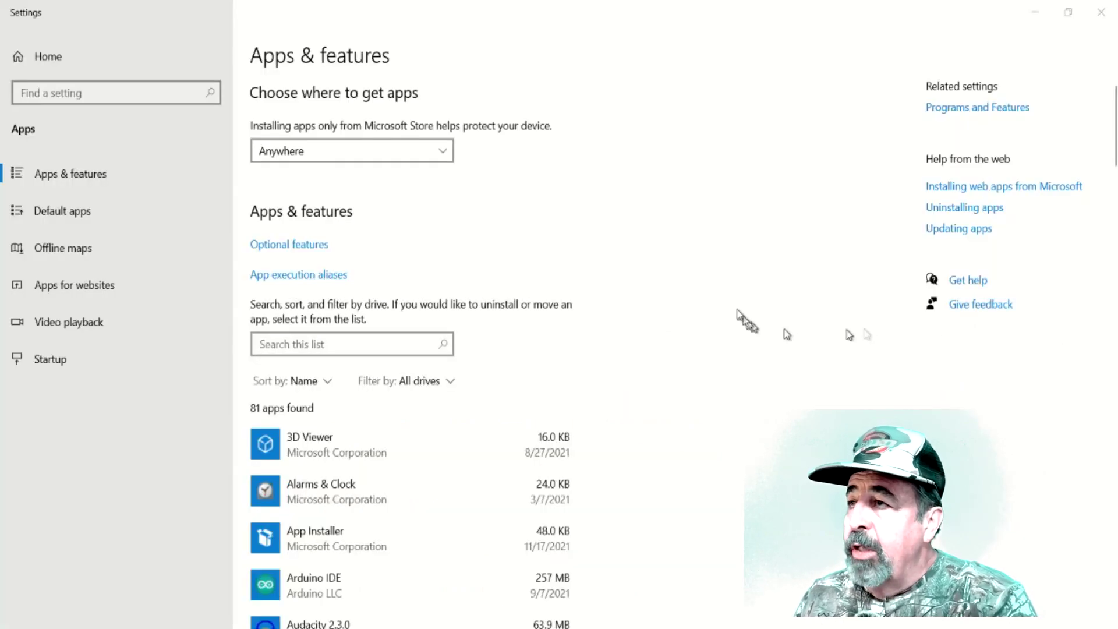
- Search installed Optional features for 'ssh' and view the OpenSSH Client entry
{"action": "left_click", "coordinate": [309, 250]}
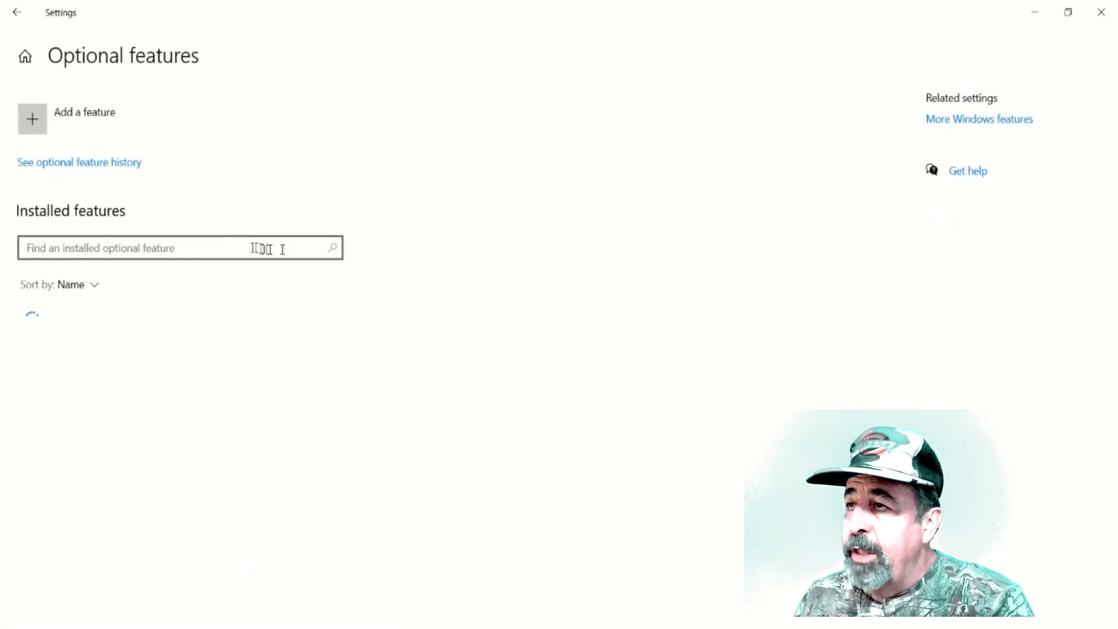
{"action": "left_click", "coordinate": [232, 241]}
{"action": "type", "text": "ssh"}
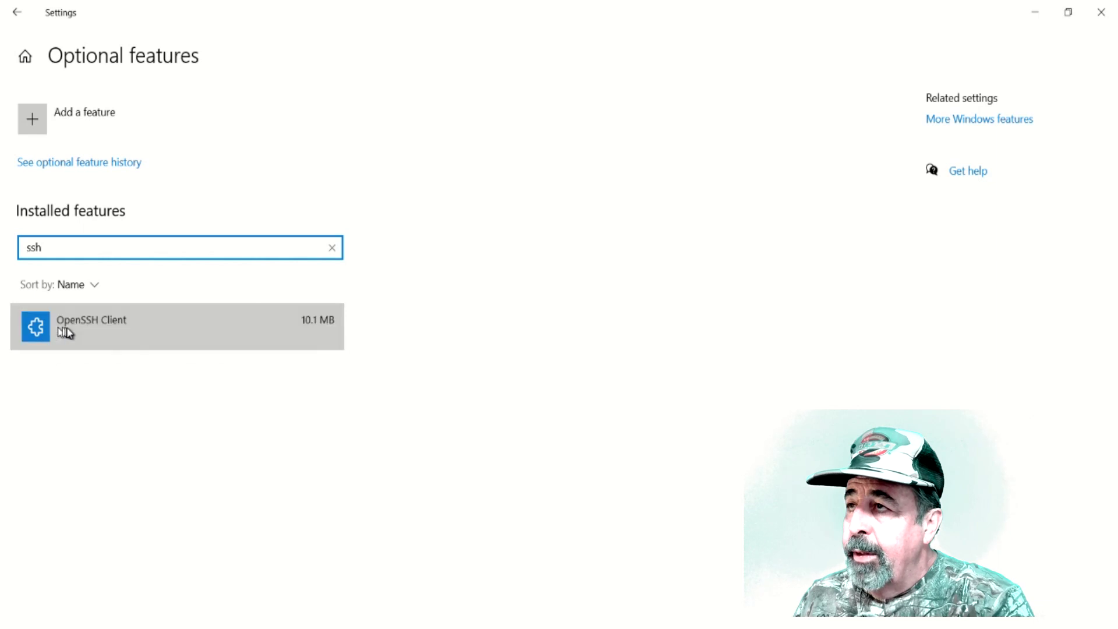
{"action": "left_click", "coordinate": [70, 331]}
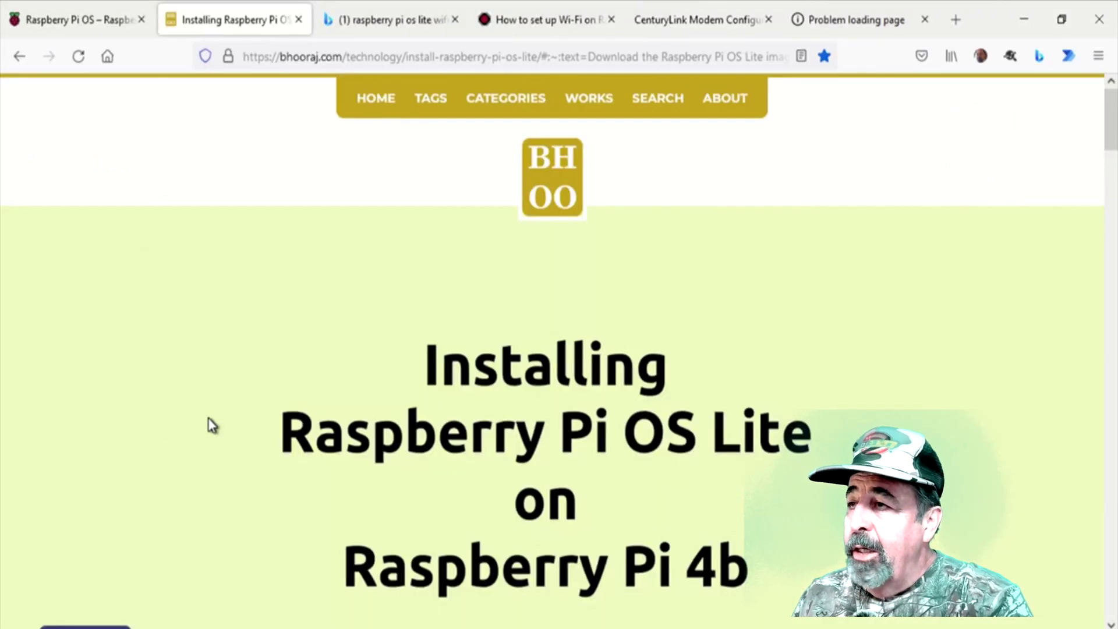
- Highlight the guide's ssh username@localIPaddress command, then launch Windows PowerShell (Admin)
{"action": "scroll", "coordinate": [209, 419], "scroll_direction": "down", "scroll_amount": 15}
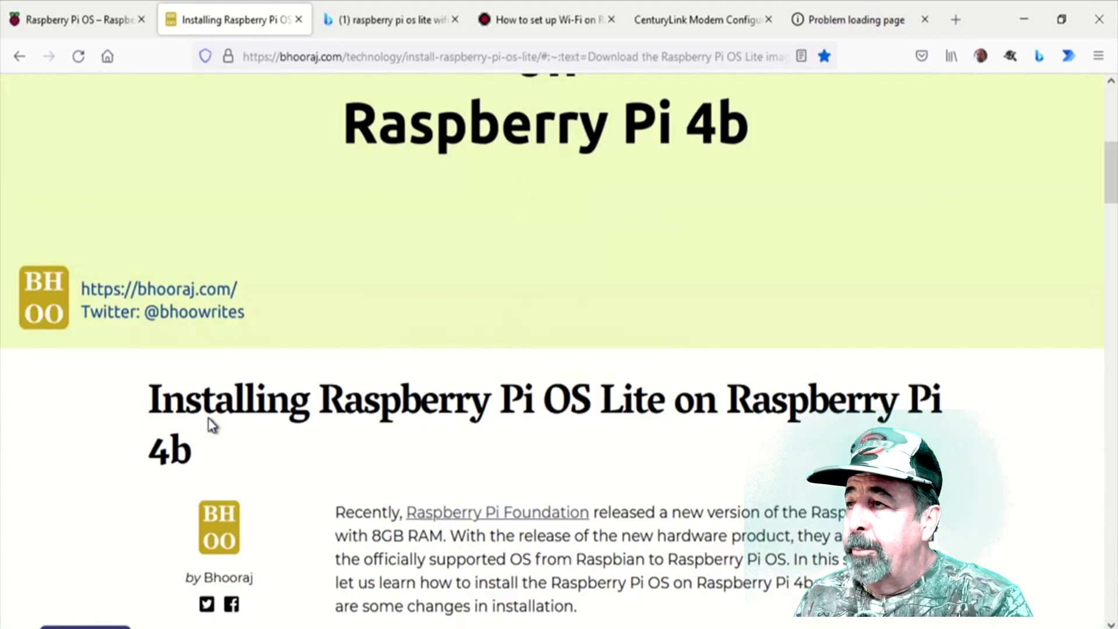
{"action": "scroll", "coordinate": [211, 424], "scroll_direction": "down", "scroll_amount": 8}
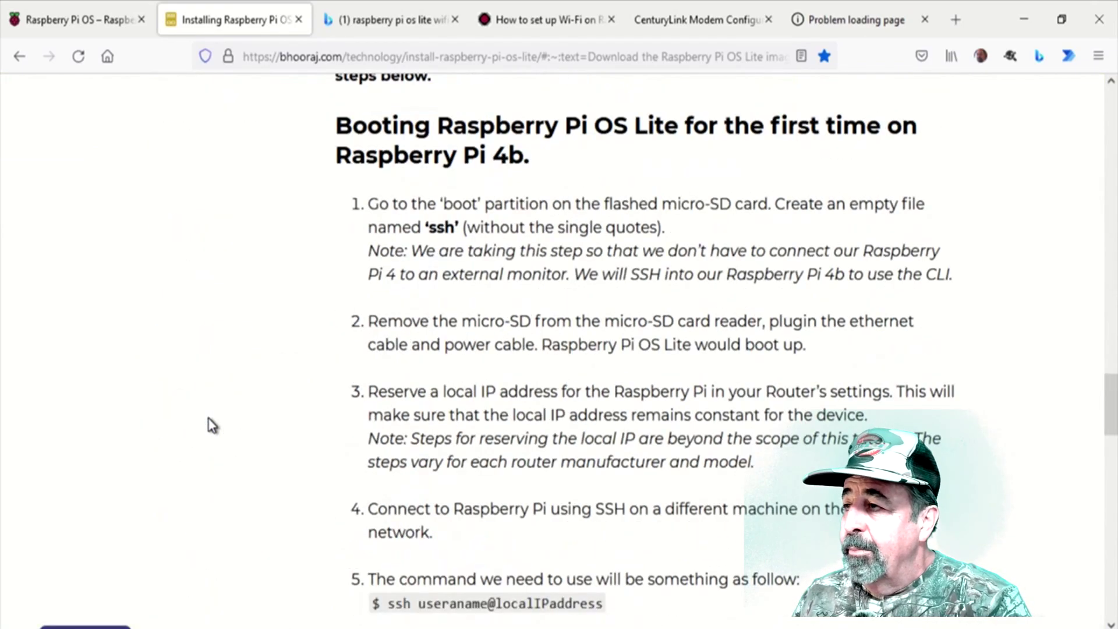
{"action": "scroll", "coordinate": [212, 425], "scroll_direction": "down", "scroll_amount": 3}
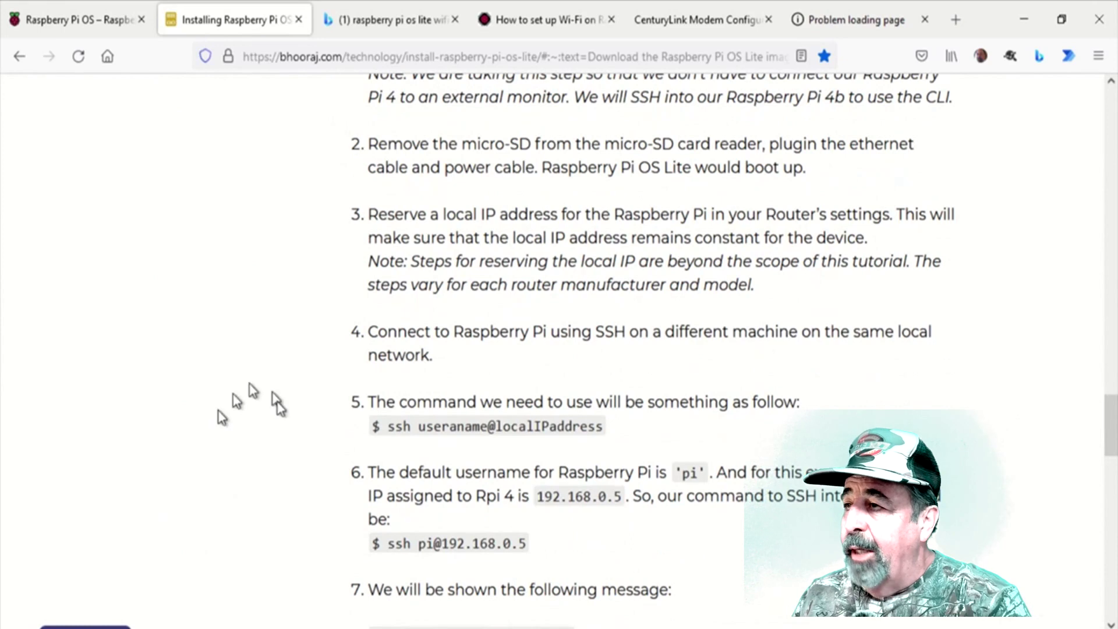
{"action": "left_click_drag", "start_coordinate": [391, 428], "coordinate": [593, 436]}
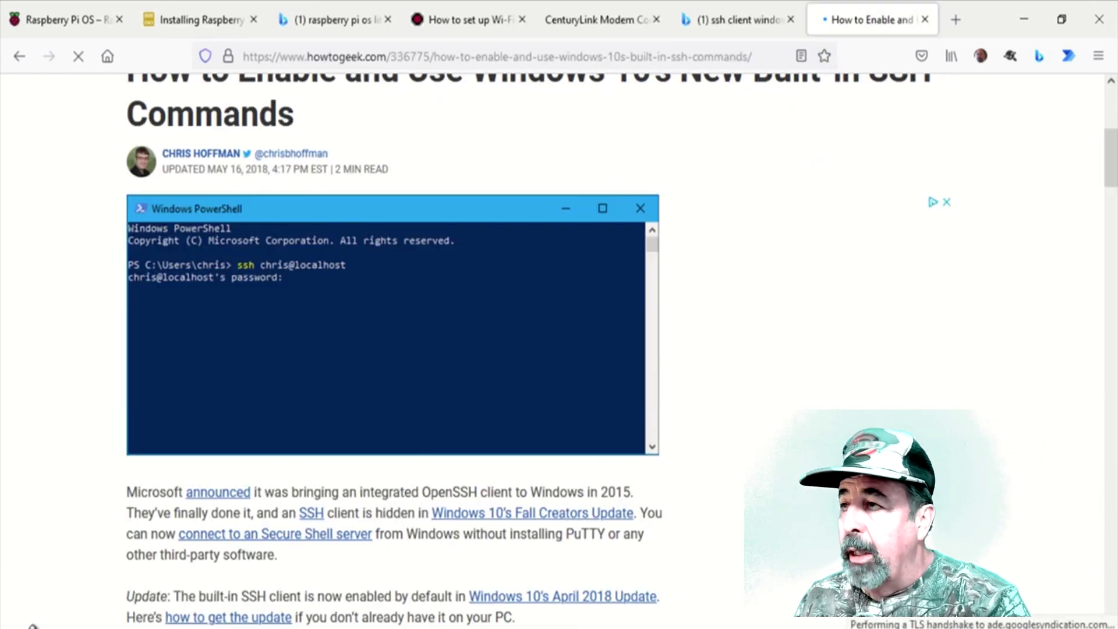
{"action": "right_click", "coordinate": [18, 621]}
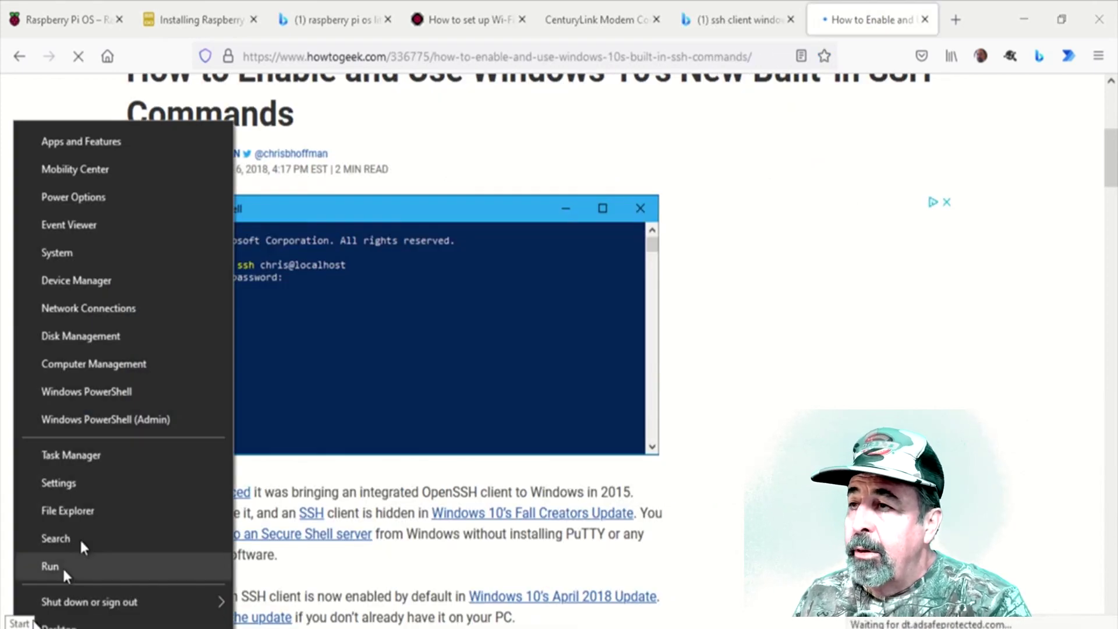
{"action": "left_click", "coordinate": [142, 418]}
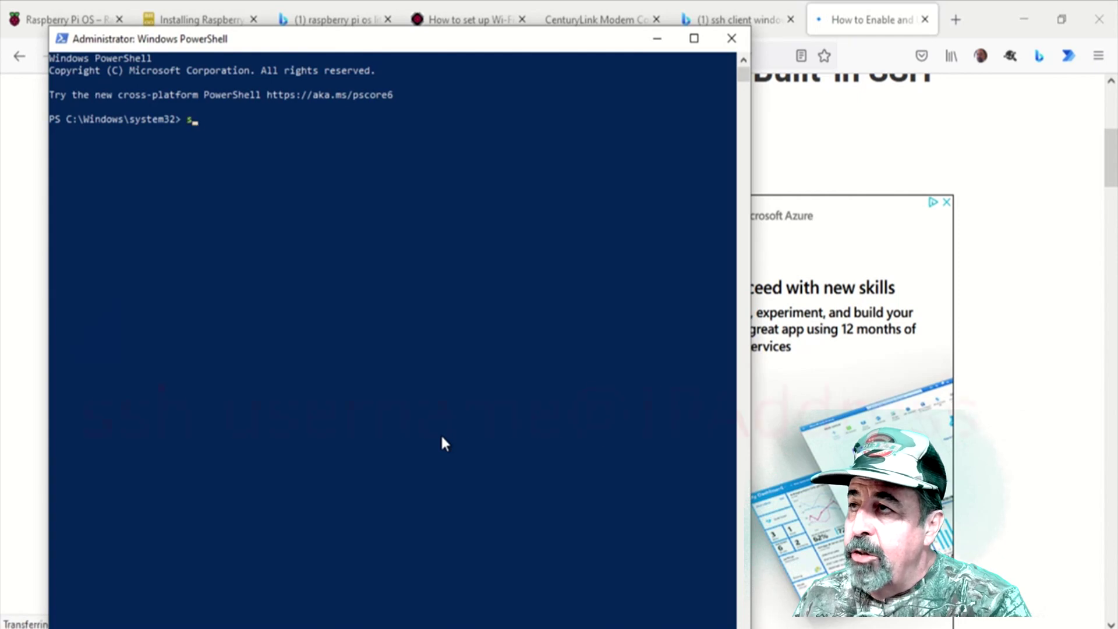
{"action": "type", "text": "sh"}
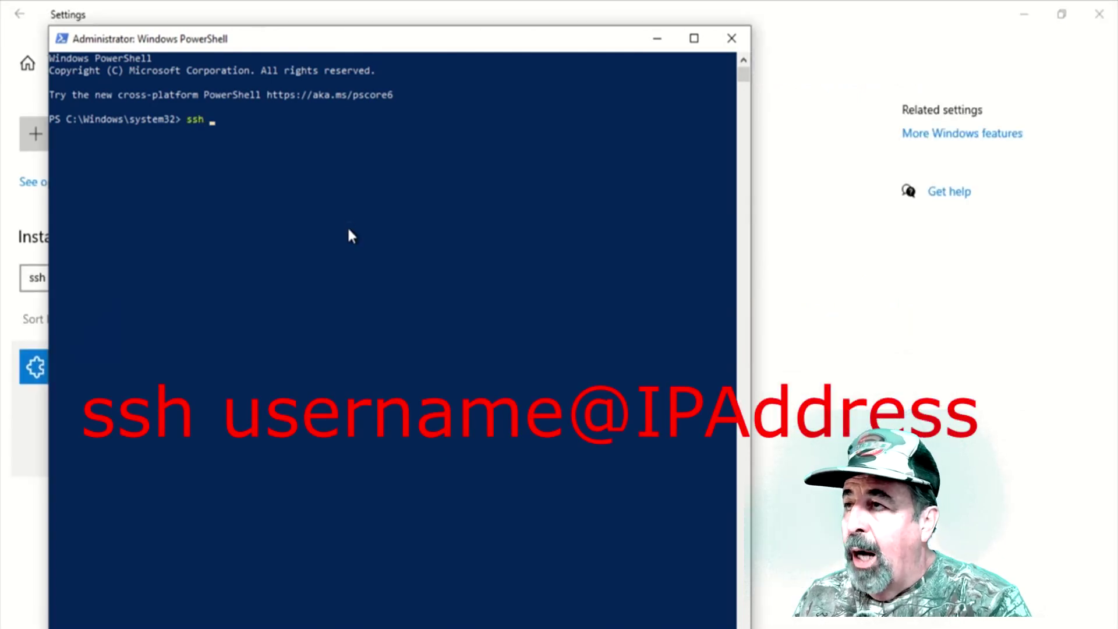
{"action": "type", "text": "p"}
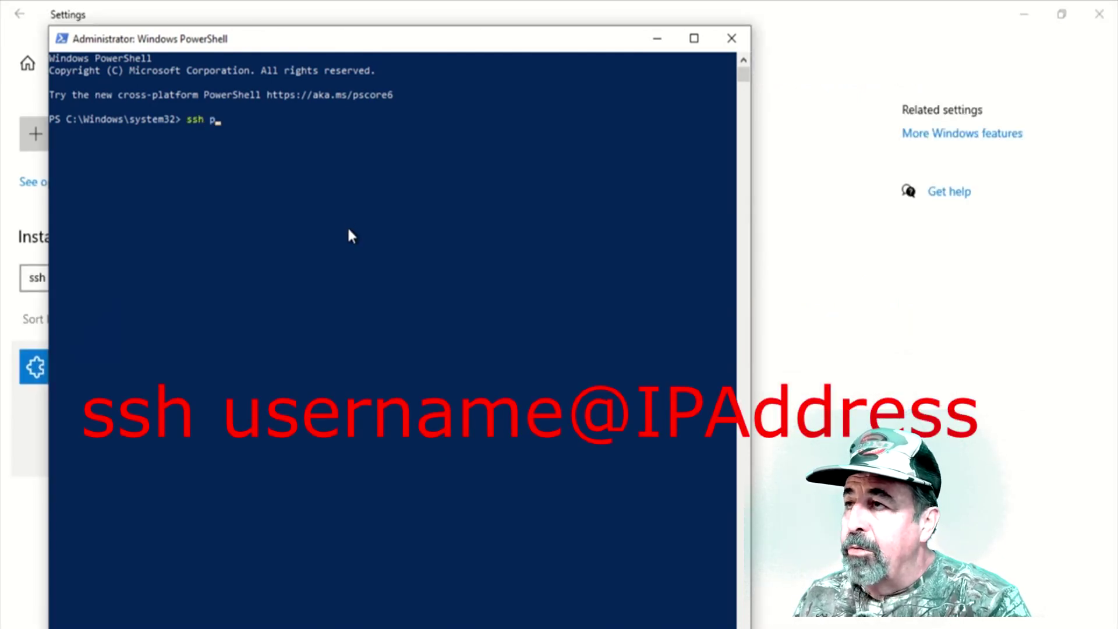
{"action": "type", "text": "i@"}
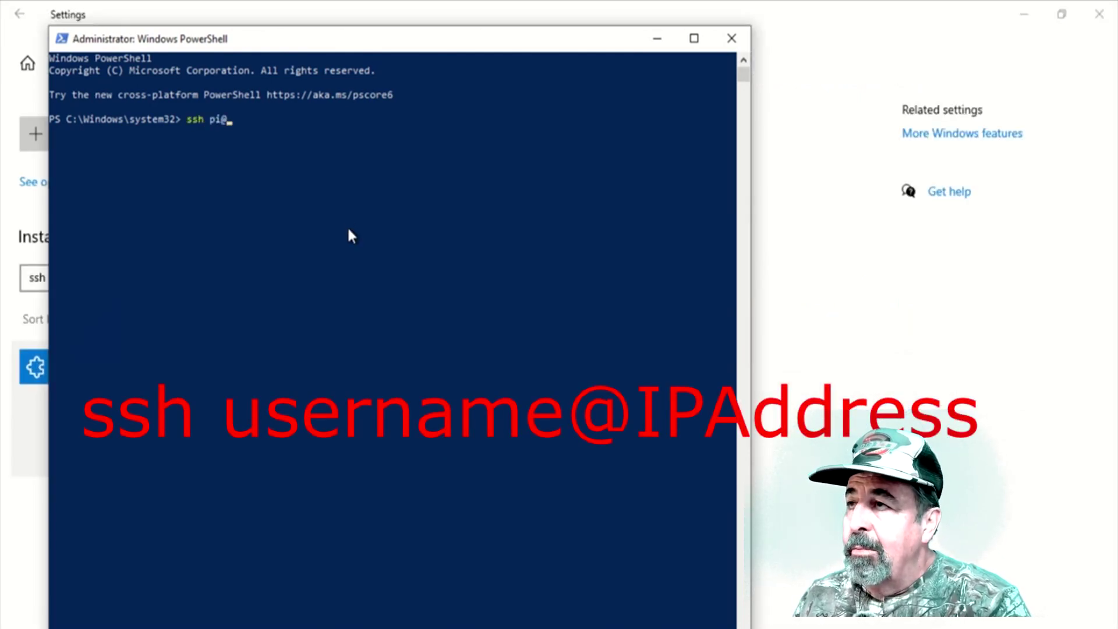
{"action": "type", "text": "192.1"}
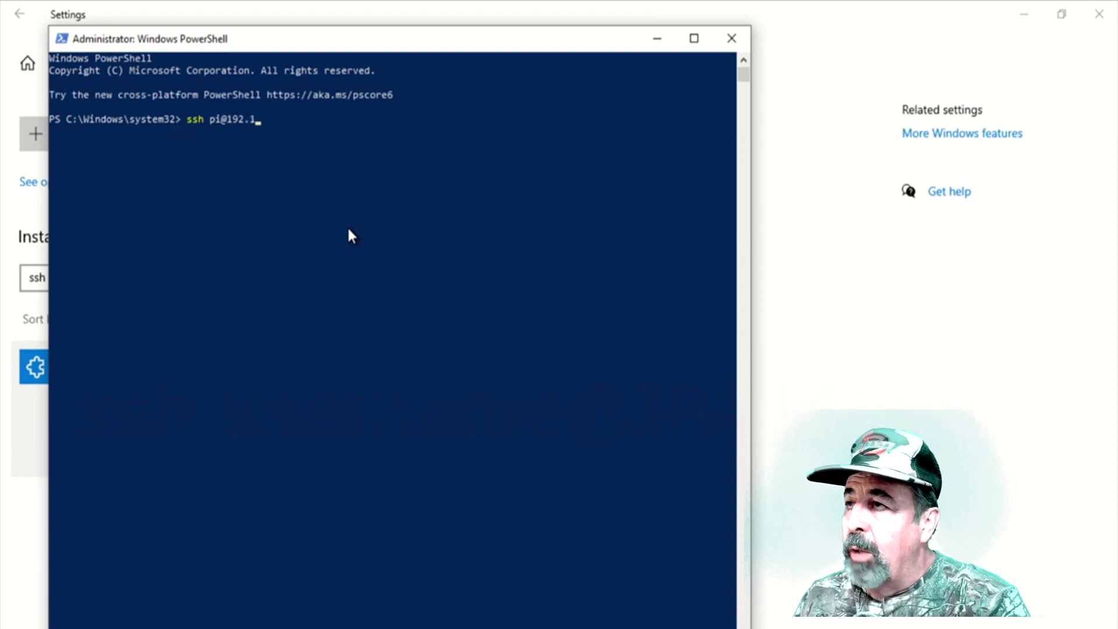
{"action": "type", "text": "68.1"}
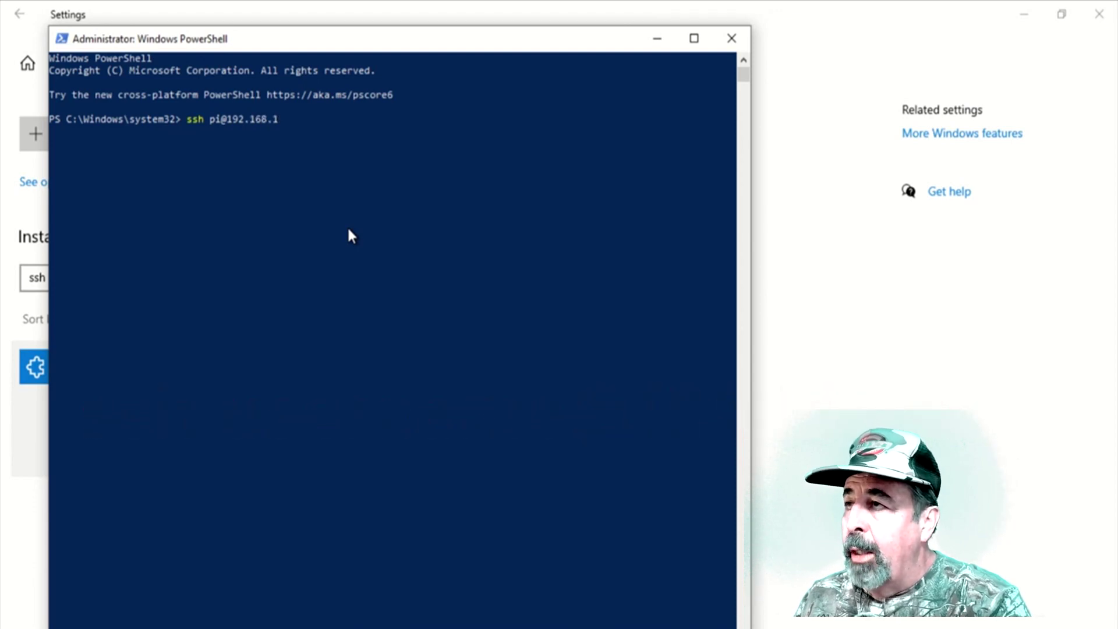
{"action": "type", "text": ".71"}
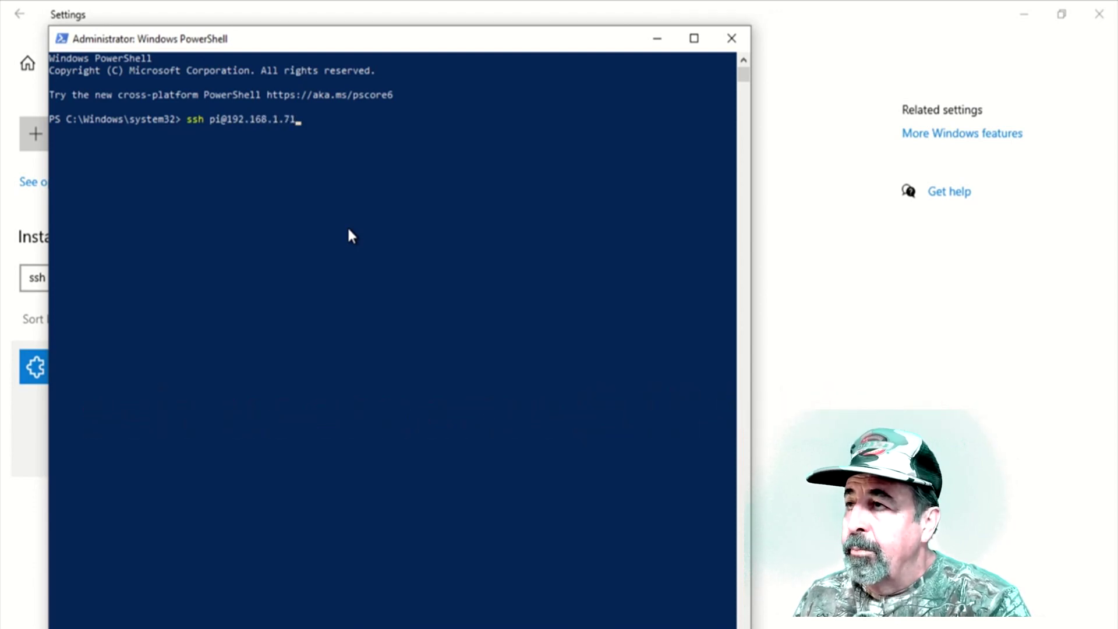
{"action": "key", "text": "Return"}
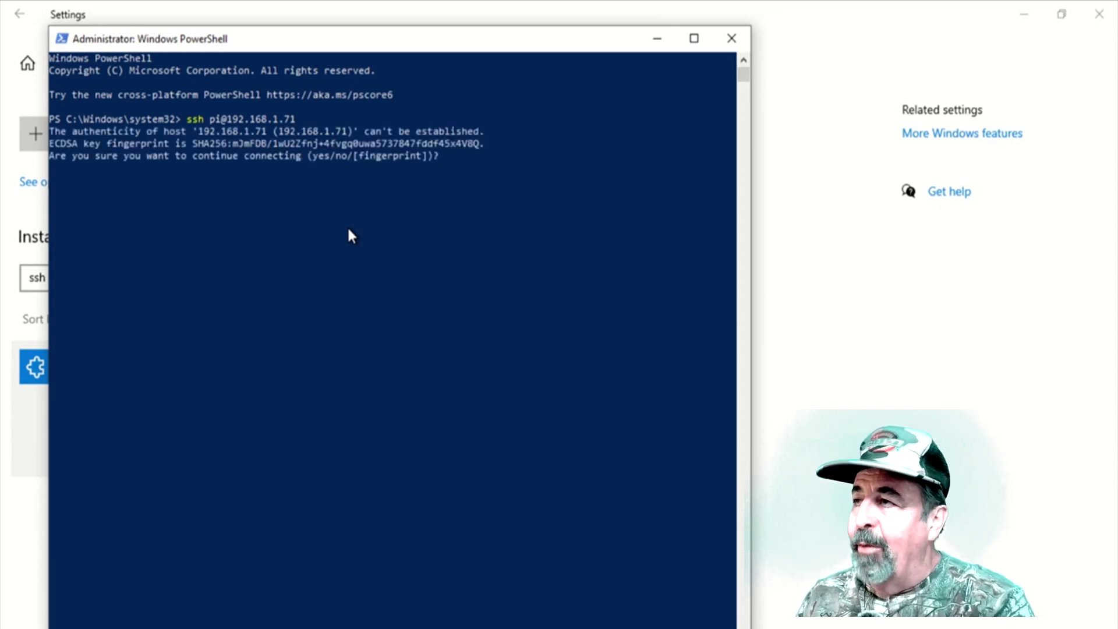
{"action": "type", "text": "y"}
{"action": "key", "text": "Return"}
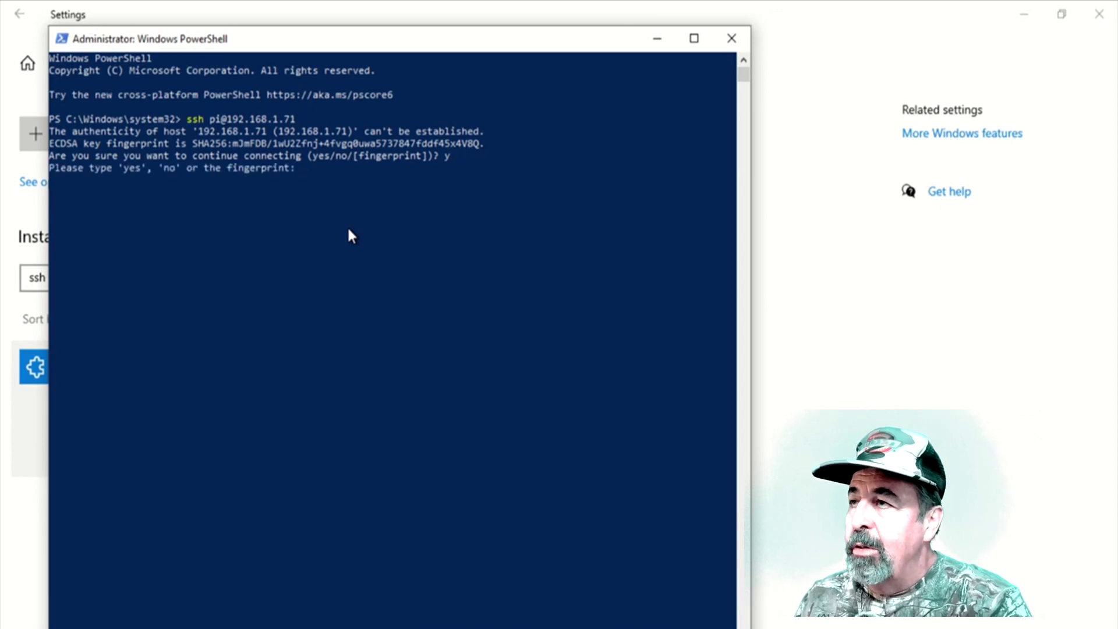
{"action": "type", "text": "yes"}
{"action": "key", "text": "Return"}
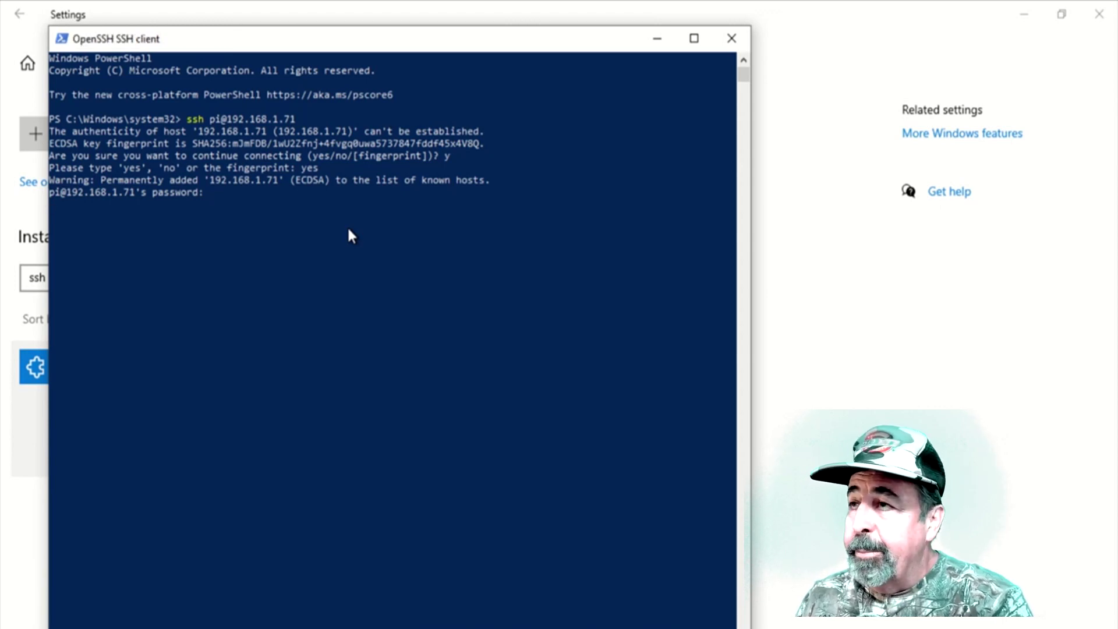
{"action": "key", "text": "Return"}
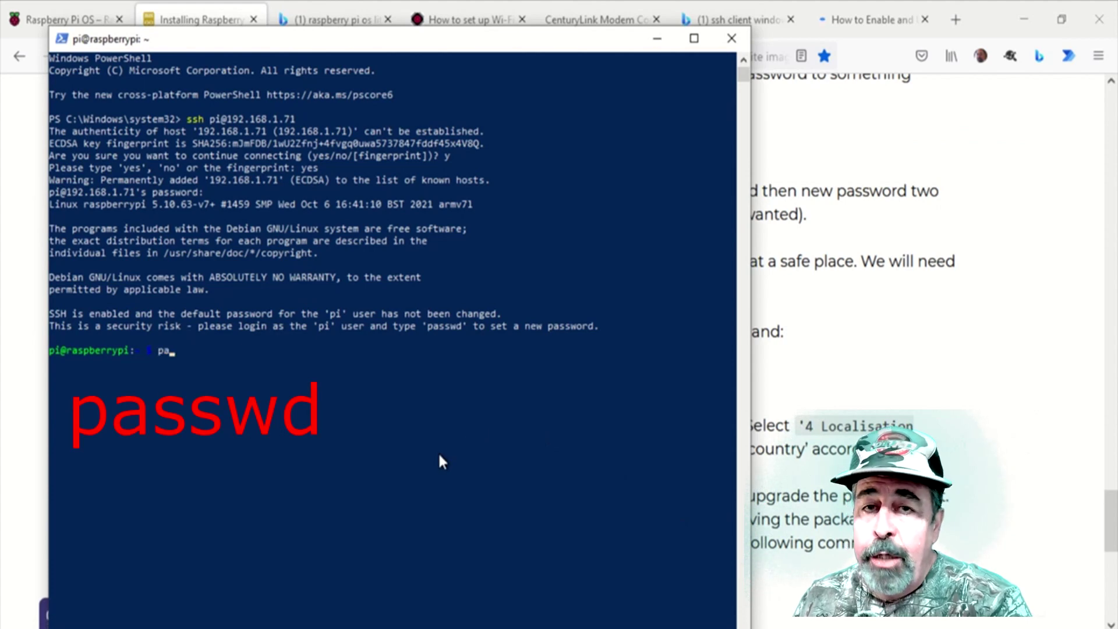
- Change the pi user's password with passwd, then scroll the guide to its apt-get step
{"action": "type", "text": "passwd"}
{"action": "key", "text": "Return"}
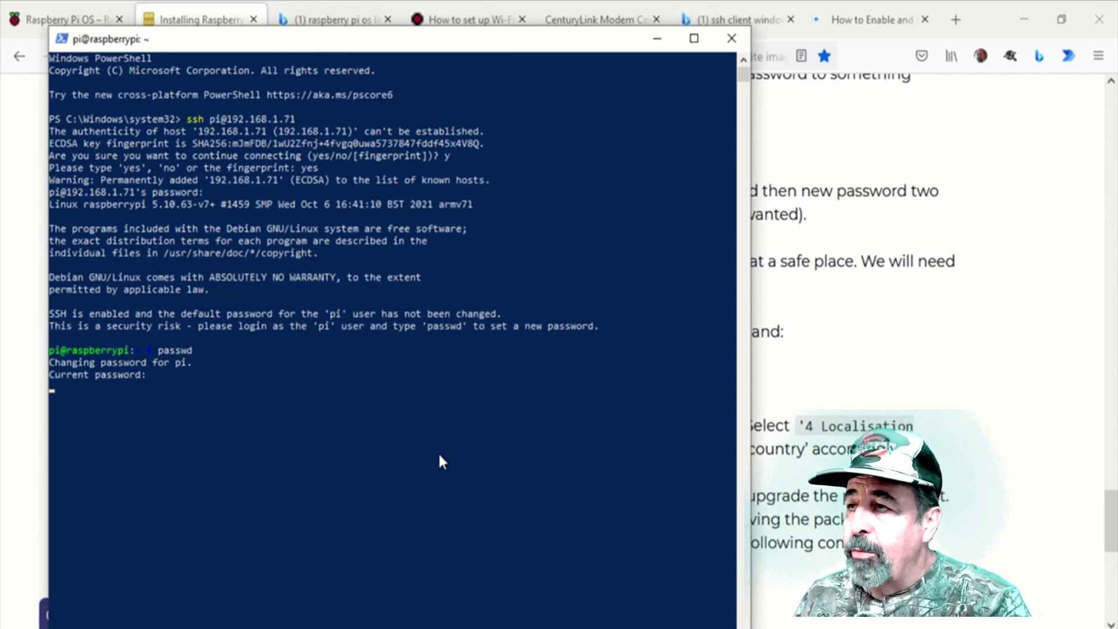
{"action": "key", "text": "Return"}
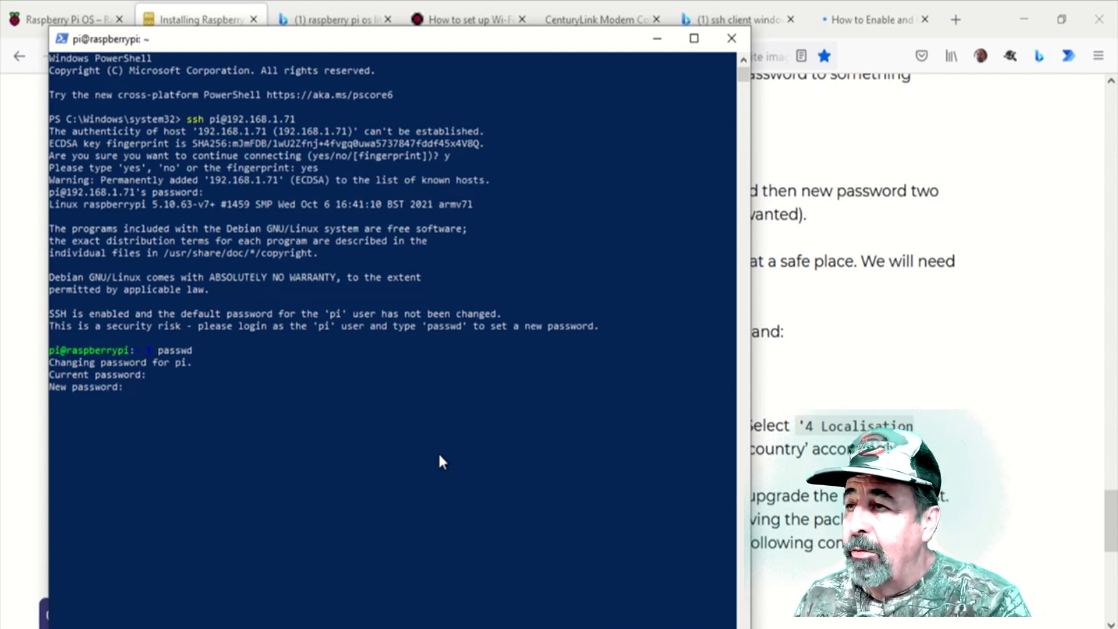
{"action": "key", "text": "Return"}
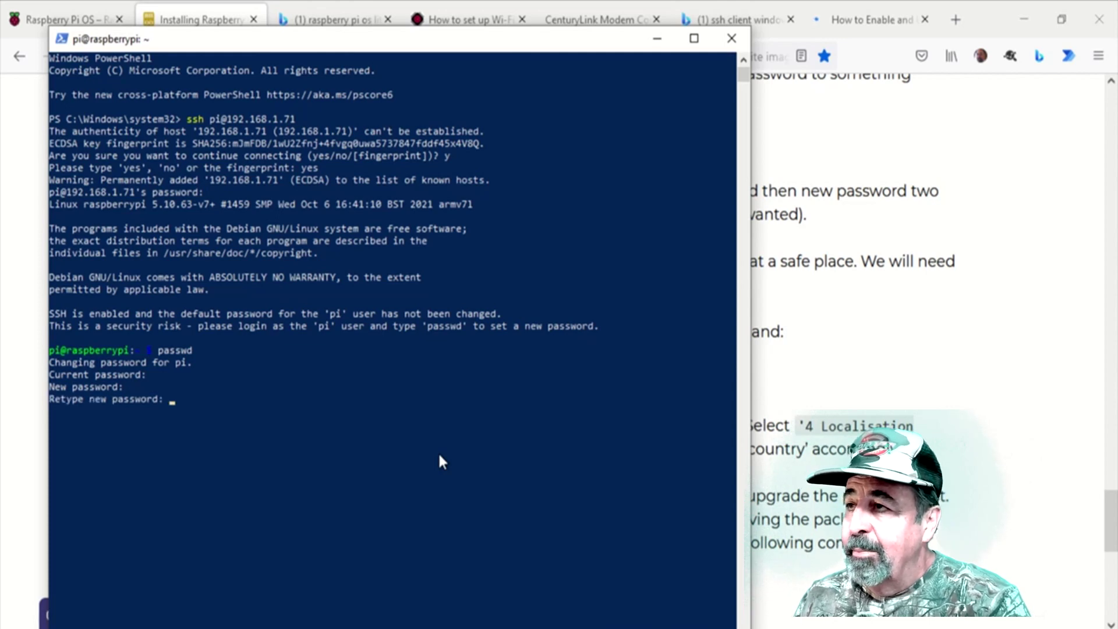
{"action": "key", "text": "Return"}
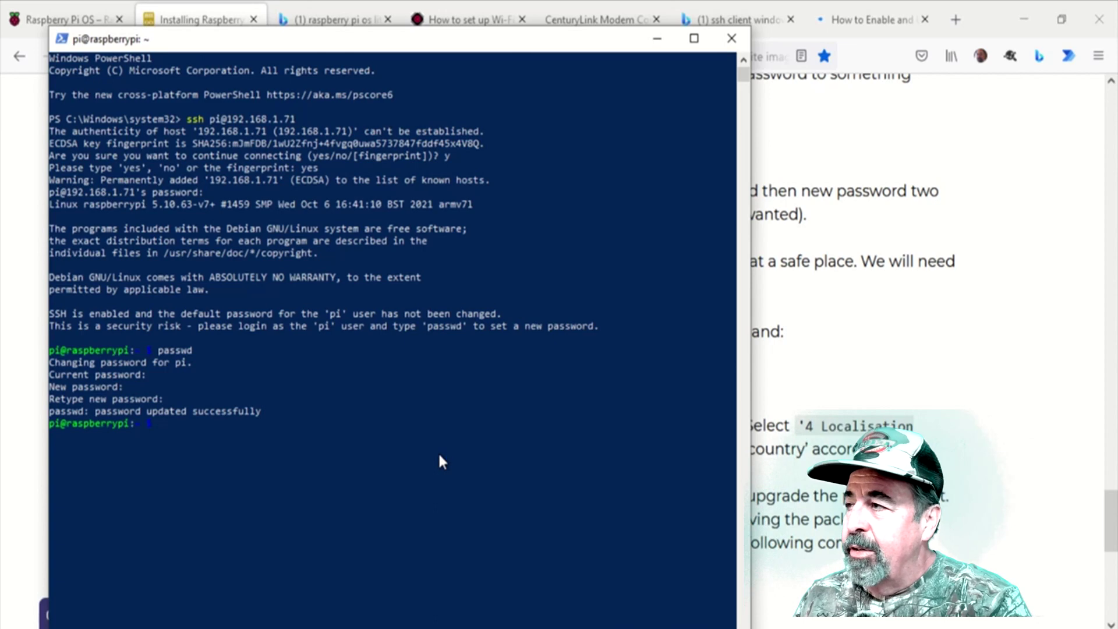
{"action": "left_click", "coordinate": [965, 481]}
{"action": "scroll", "coordinate": [964, 481], "scroll_direction": "down", "scroll_amount": 5}
- Copy the guide's apt-get update-and-upgrade command, paste it into the Pi shell without the leading $, and run it
{"action": "left_click_drag", "start_coordinate": [372, 347], "coordinate": [725, 361]}
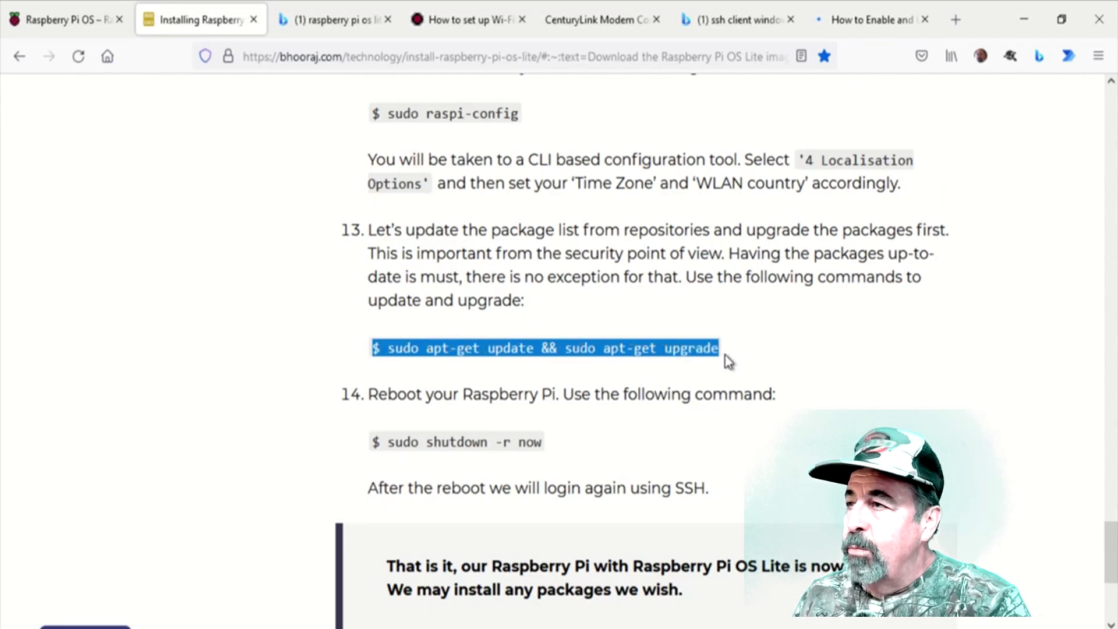
{"action": "right_click", "coordinate": [612, 353]}
{"action": "left_click", "coordinate": [626, 367]}
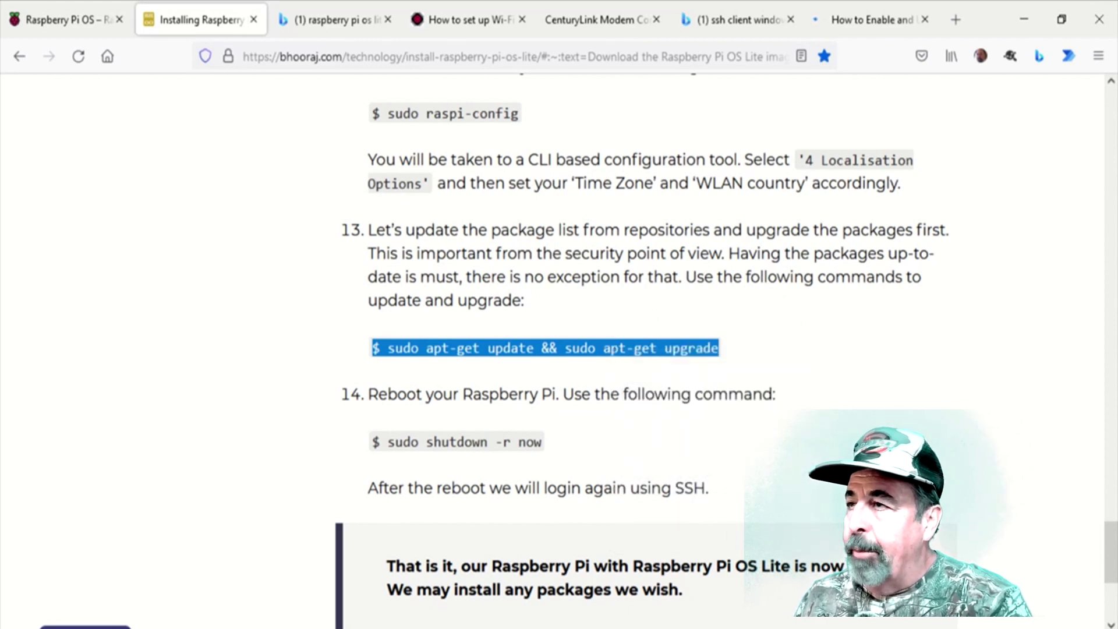
{"action": "key", "text": "alt+Tab"}
{"action": "right_click", "coordinate": [263, 456]}
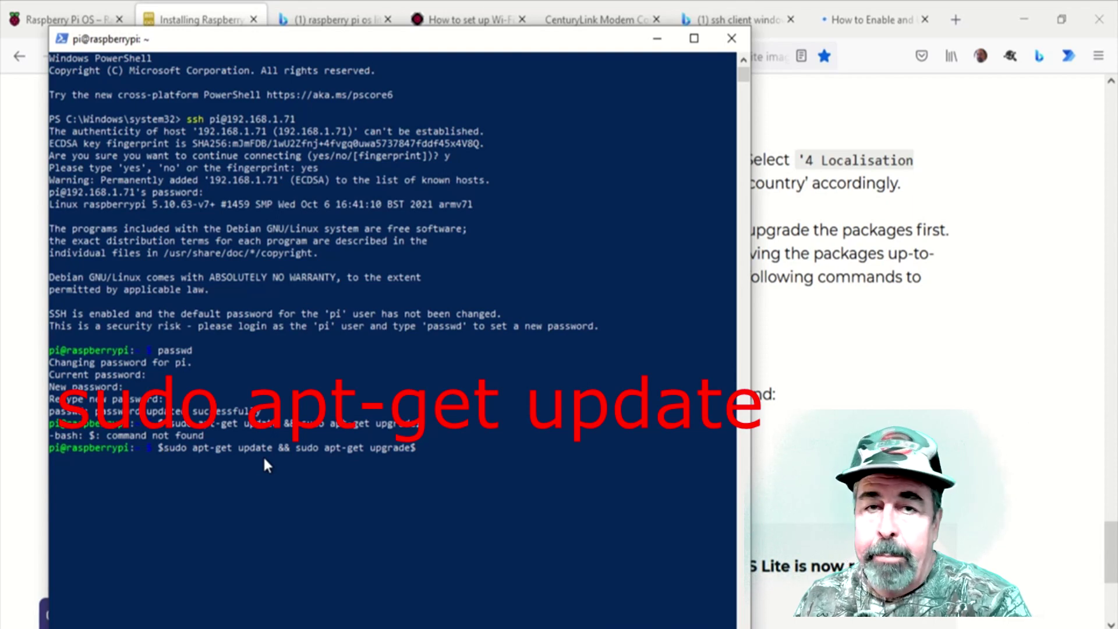
{"action": "key", "text": "BackSpace"}
{"action": "key", "text": "Return"}
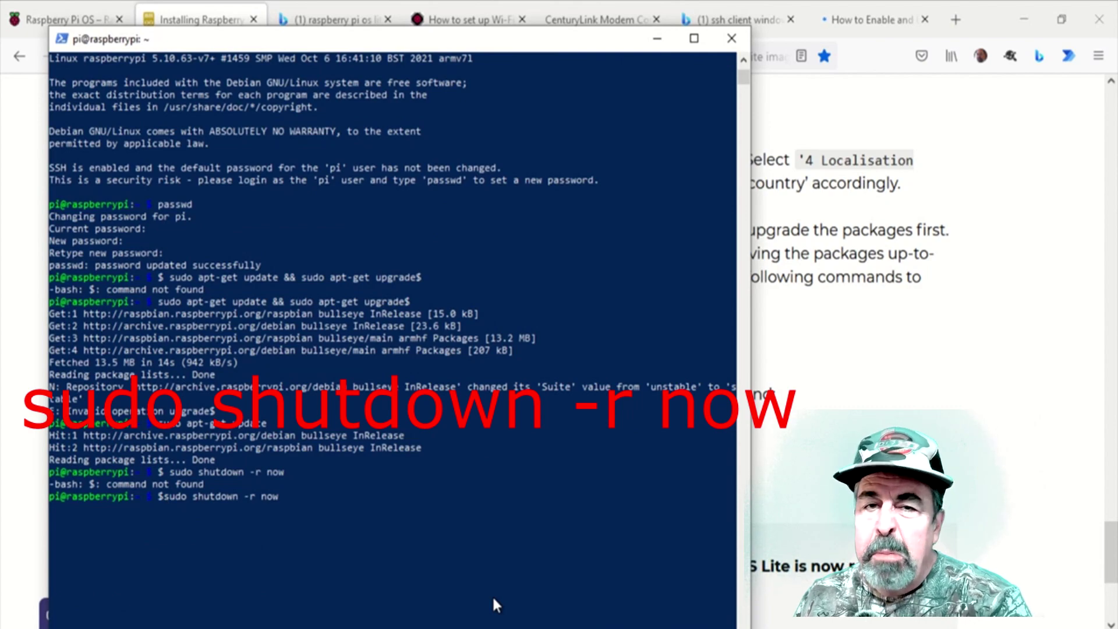
- Reboot the Pi with sudo shutdown -r now
{"action": "scroll", "coordinate": [492, 594], "scroll_direction": "up", "scroll_amount": 4}
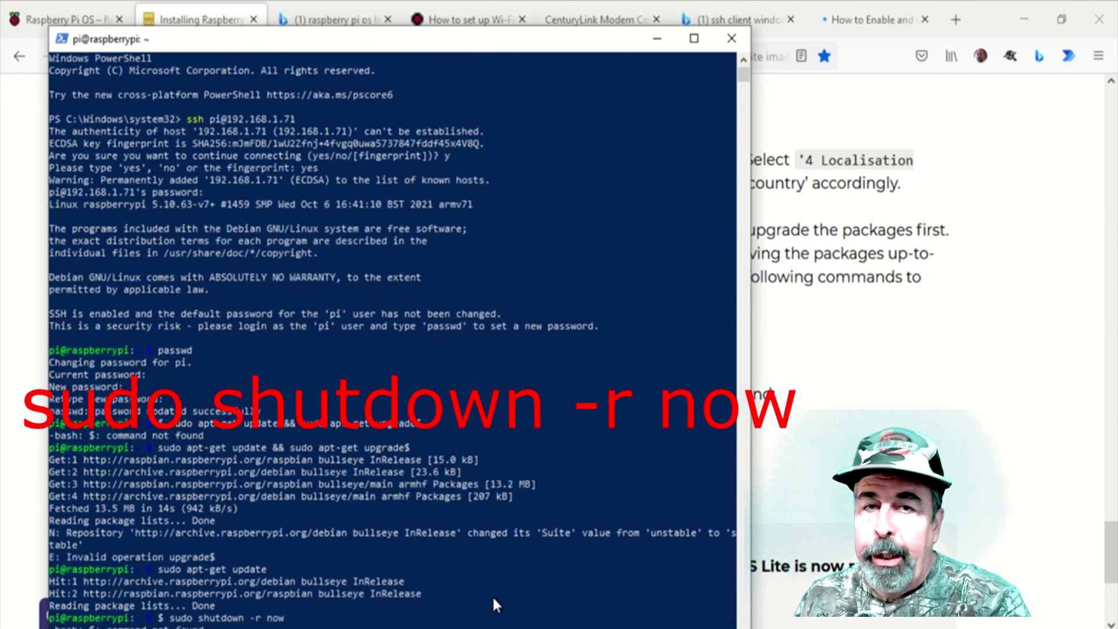
{"action": "scroll", "coordinate": [493, 600], "scroll_direction": "down", "scroll_amount": 4}
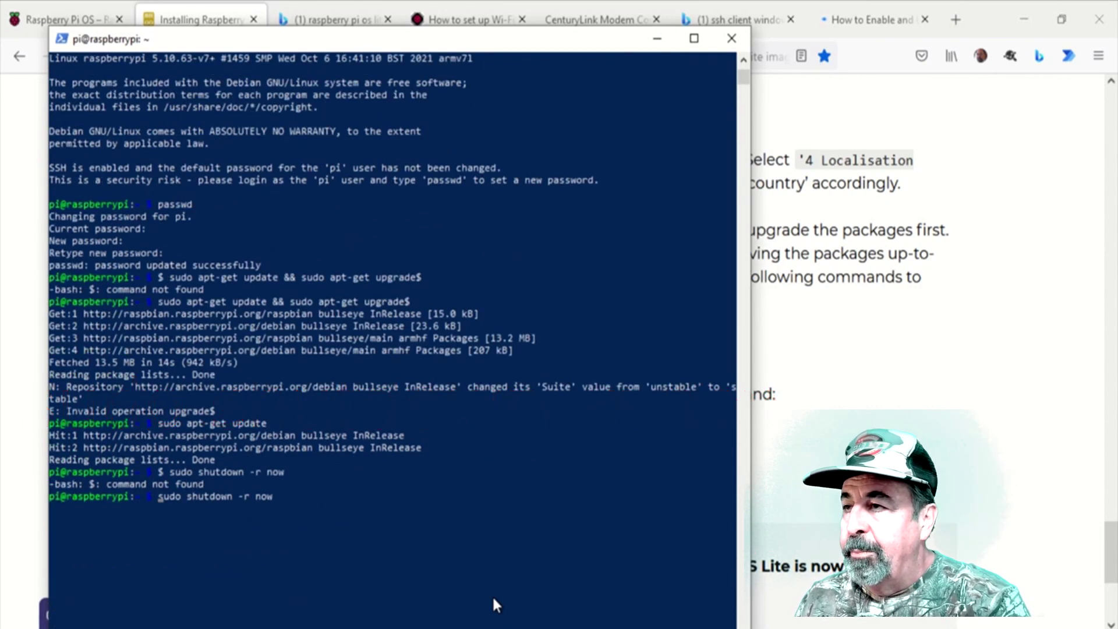
{"action": "key", "text": "Return"}
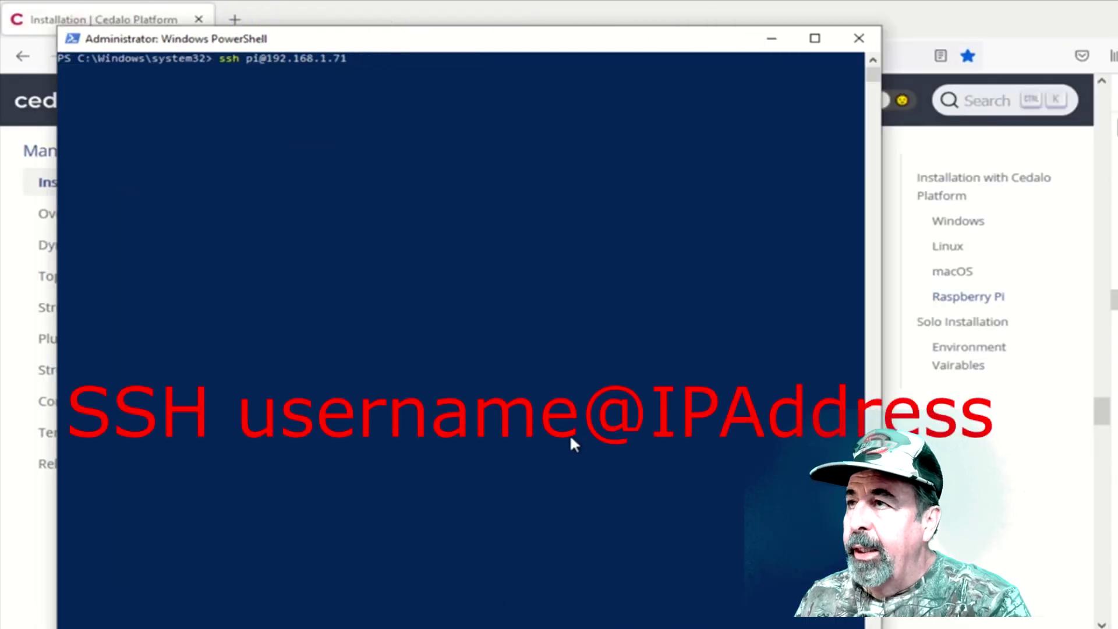
{"action": "left_click", "coordinate": [569, 435]}
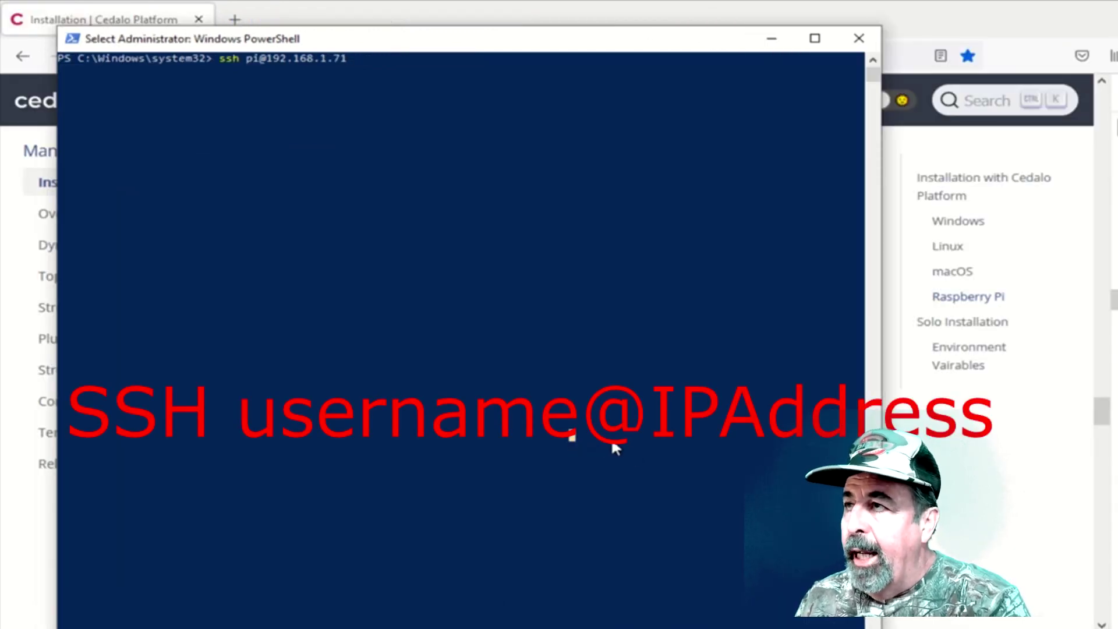
{"action": "key", "text": "Escape"}
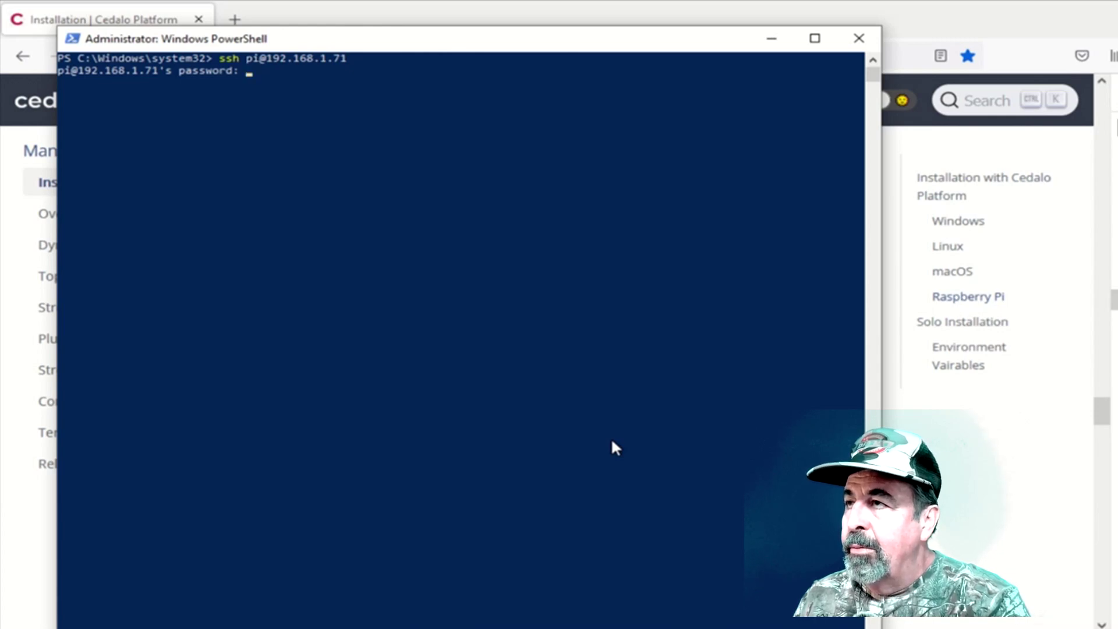
{"action": "key", "text": "Return"}
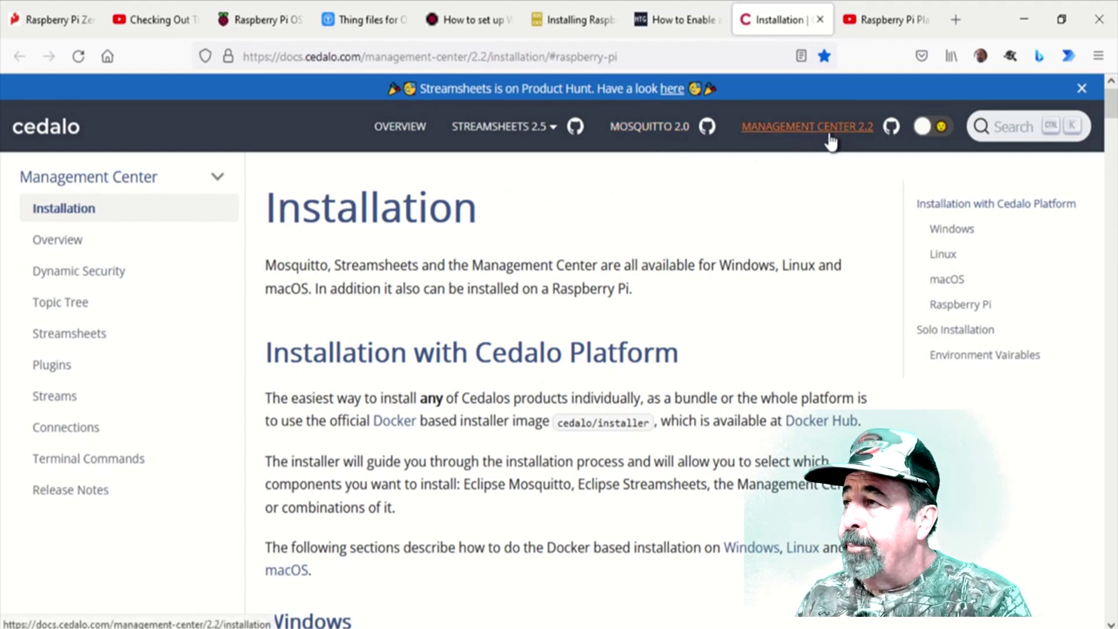
- Switch to the YouTube Raspberry Pi Playlist tab
{"action": "mouse_move", "coordinate": [512, 142]}
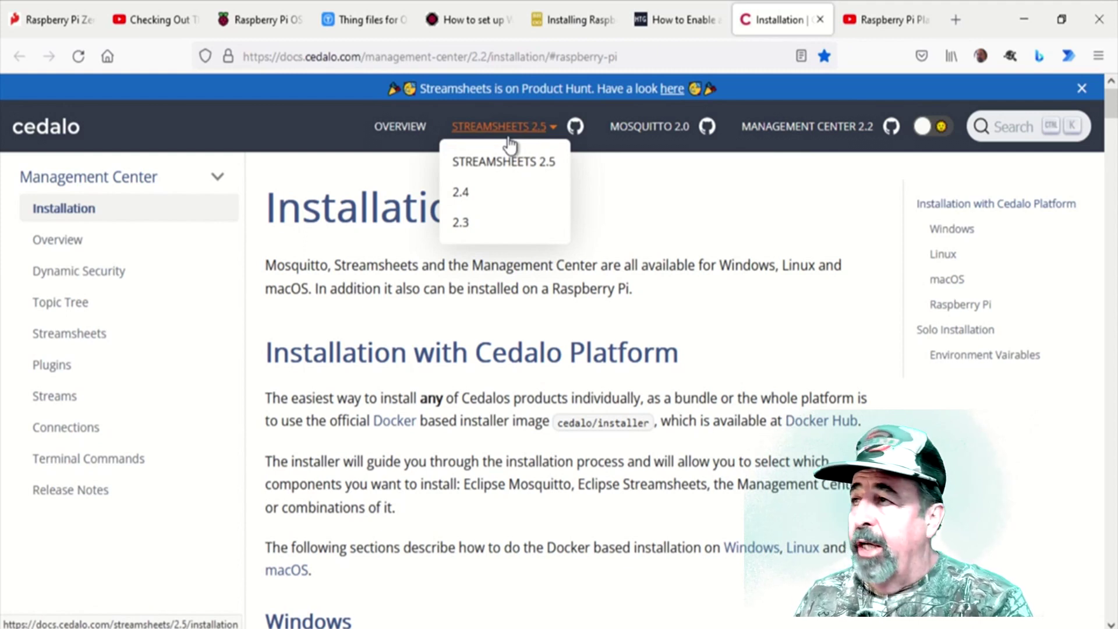
{"action": "left_click", "coordinate": [882, 17]}
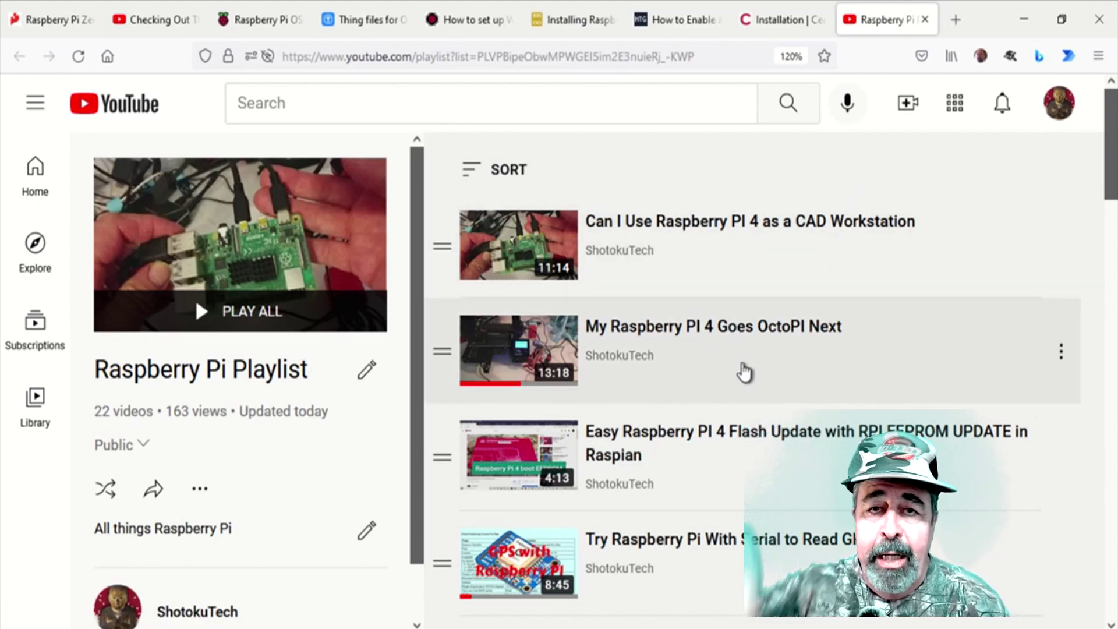
{"action": "scroll", "coordinate": [742, 372], "scroll_direction": "down", "scroll_amount": 2}
{"action": "scroll", "coordinate": [744, 372], "scroll_direction": "down", "scroll_amount": 15}
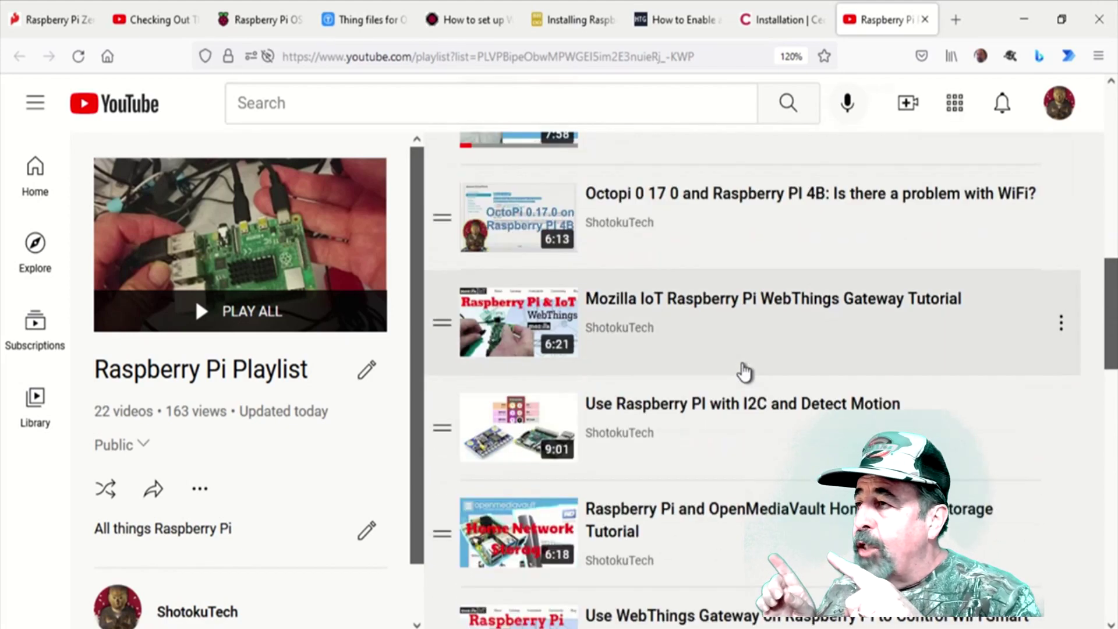
{"action": "scroll", "coordinate": [743, 372], "scroll_direction": "down", "scroll_amount": 13}
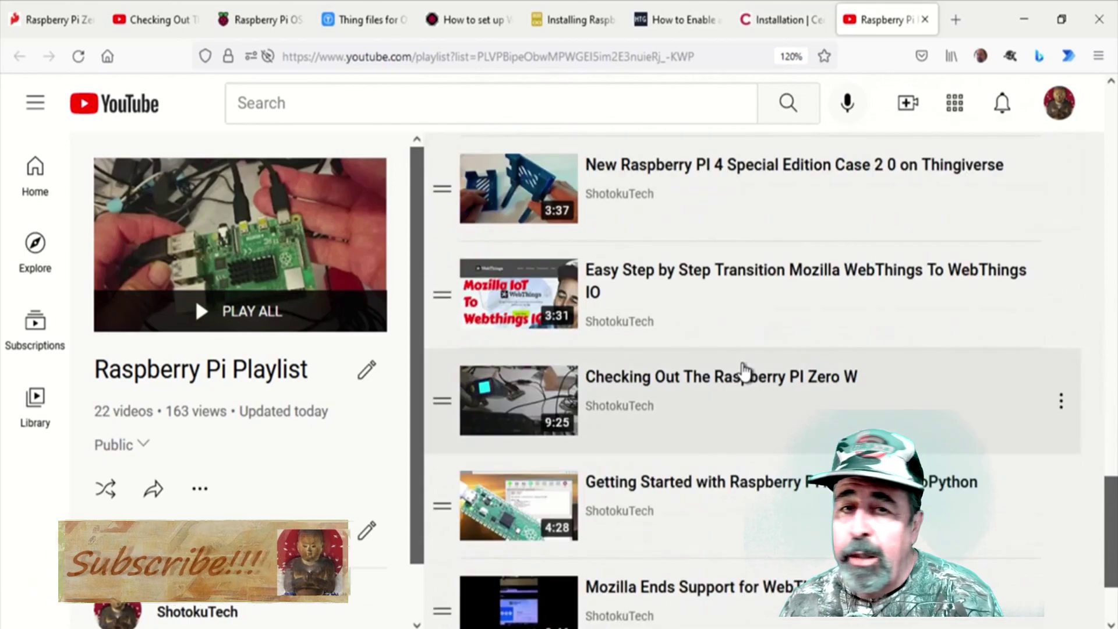
{"action": "scroll", "coordinate": [744, 373], "scroll_direction": "up", "scroll_amount": 12}
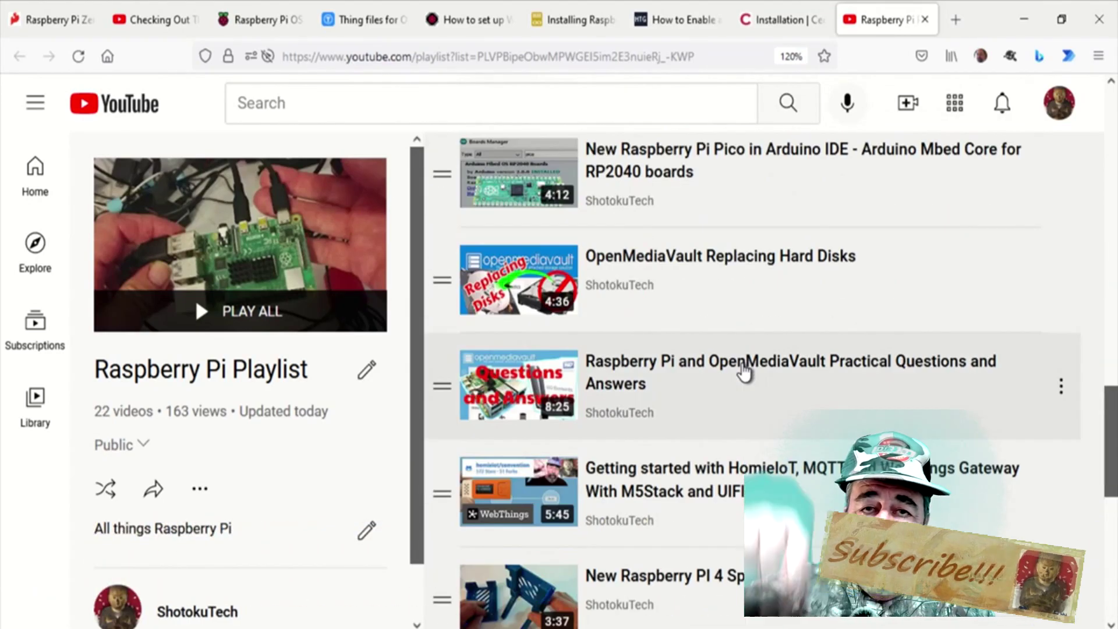
{"action": "scroll", "coordinate": [745, 371], "scroll_direction": "up", "scroll_amount": 12}
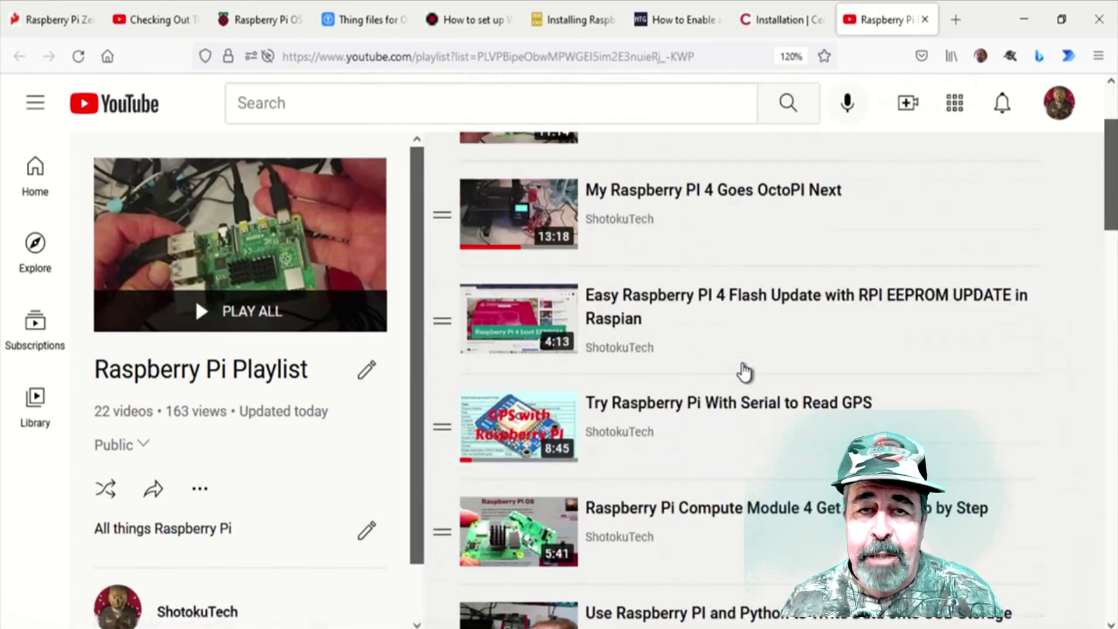